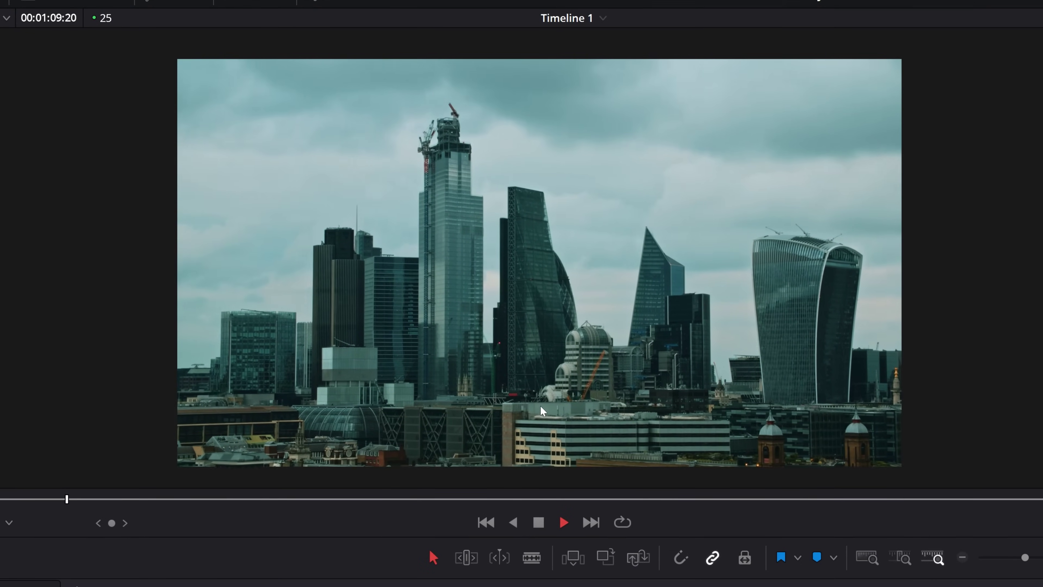
Copy the London skyline clip, paste it at 01:00:09:09, and return the playhead to 01:00:04:00
click(253, 538)
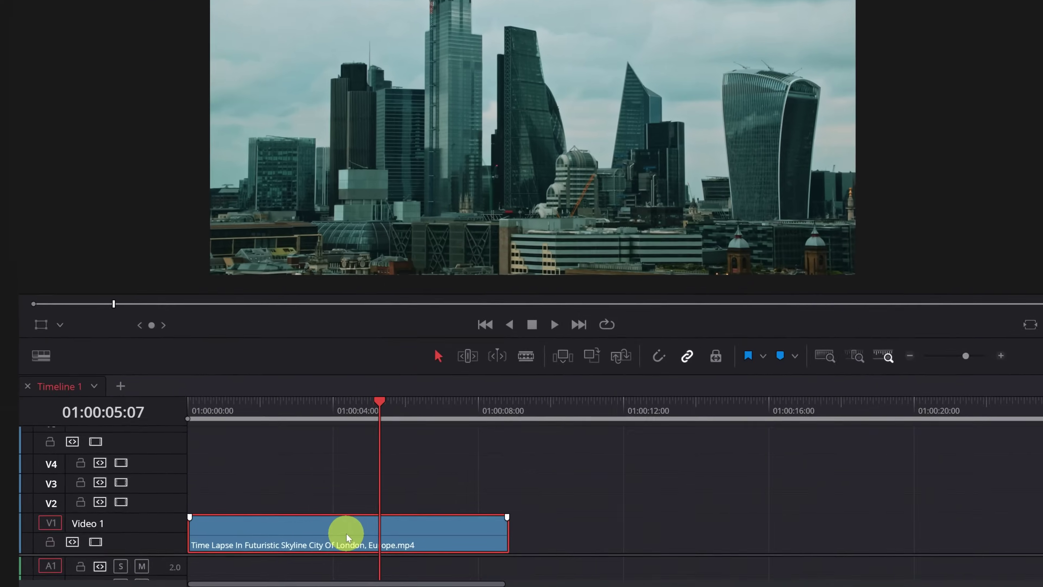
right_click(245, 529)
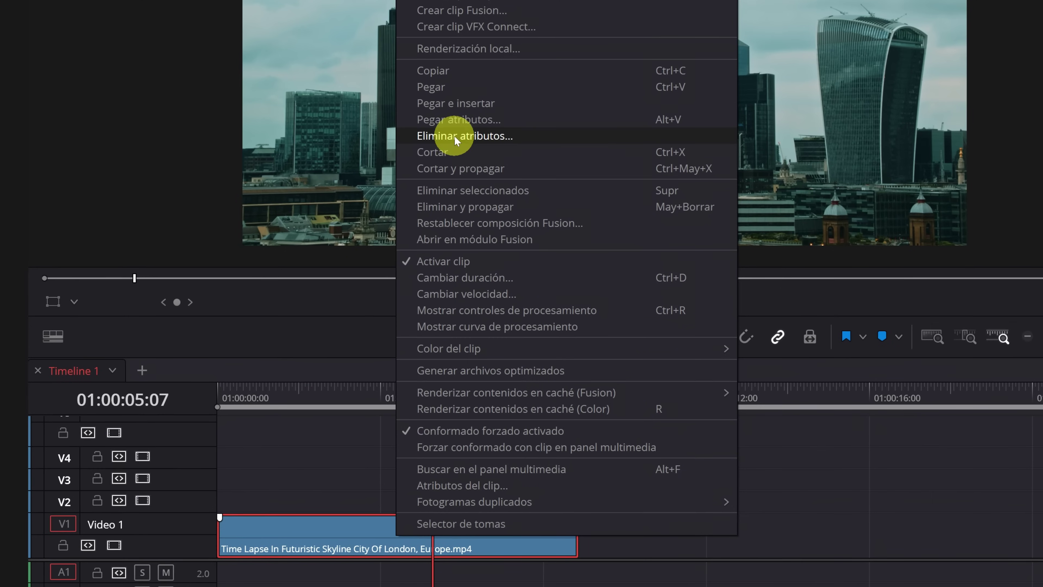
click(451, 71)
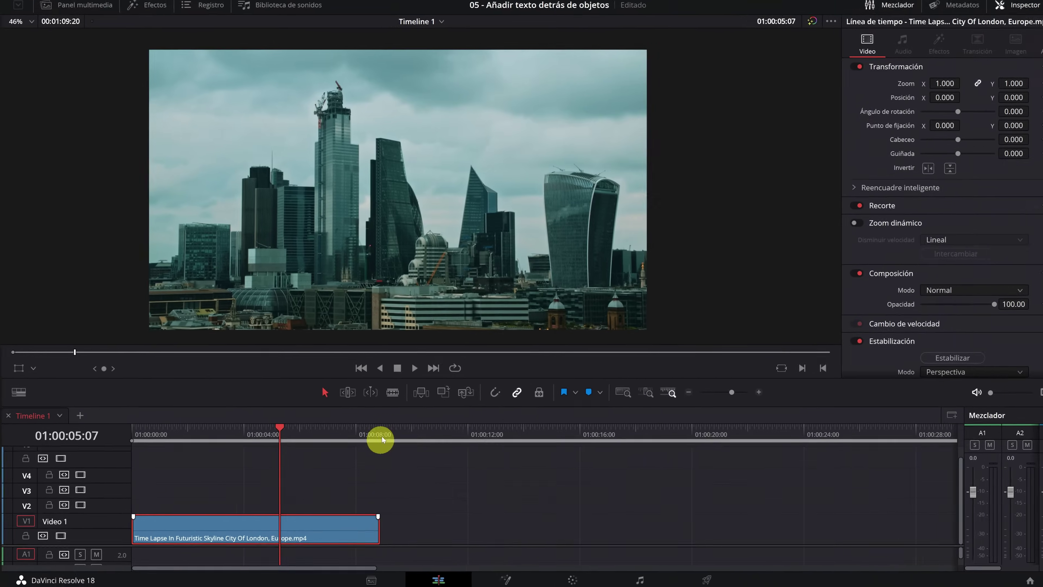
drag(381, 439, 381, 436)
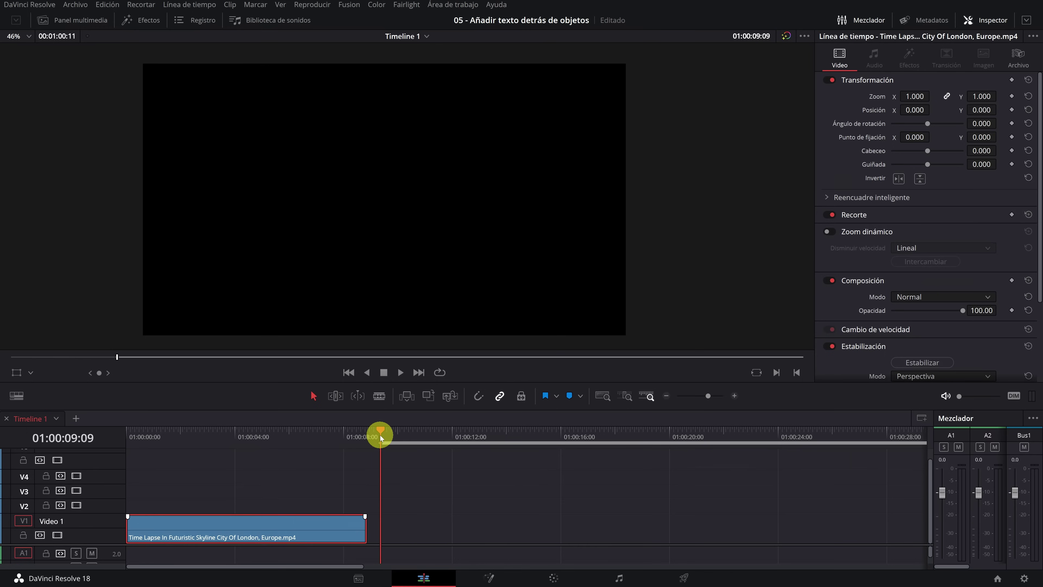
key(ctrl+v)
click(431, 437)
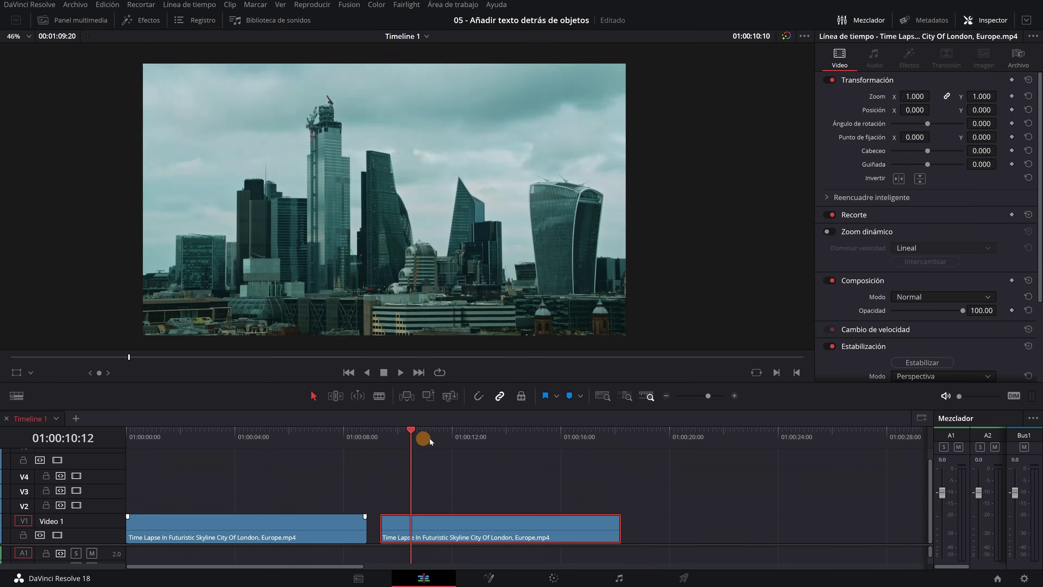
drag(431, 437, 235, 436)
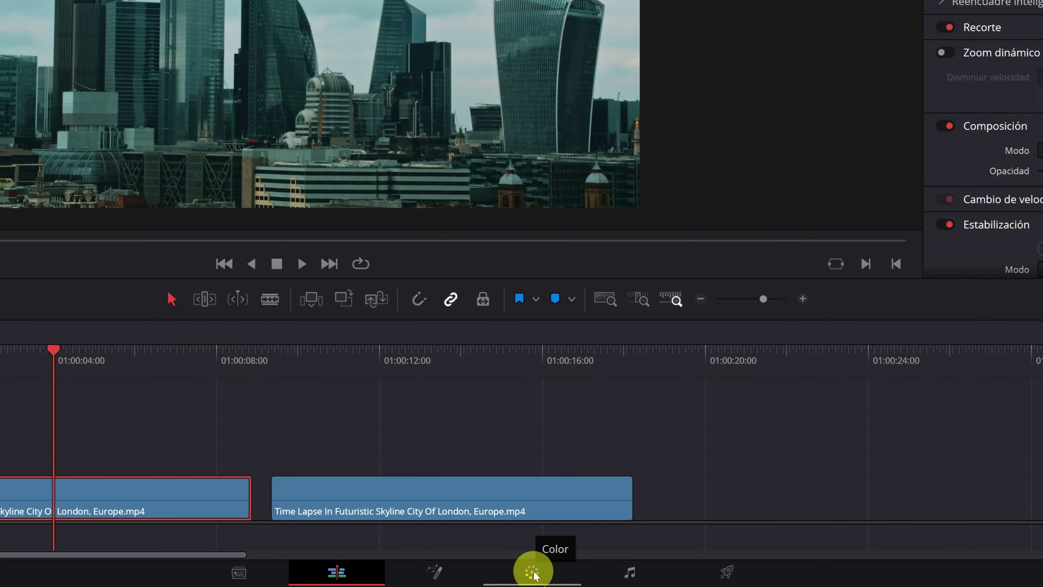
On the Color page, try a rectangle power window over the towers with the outside greyed out
click(532, 572)
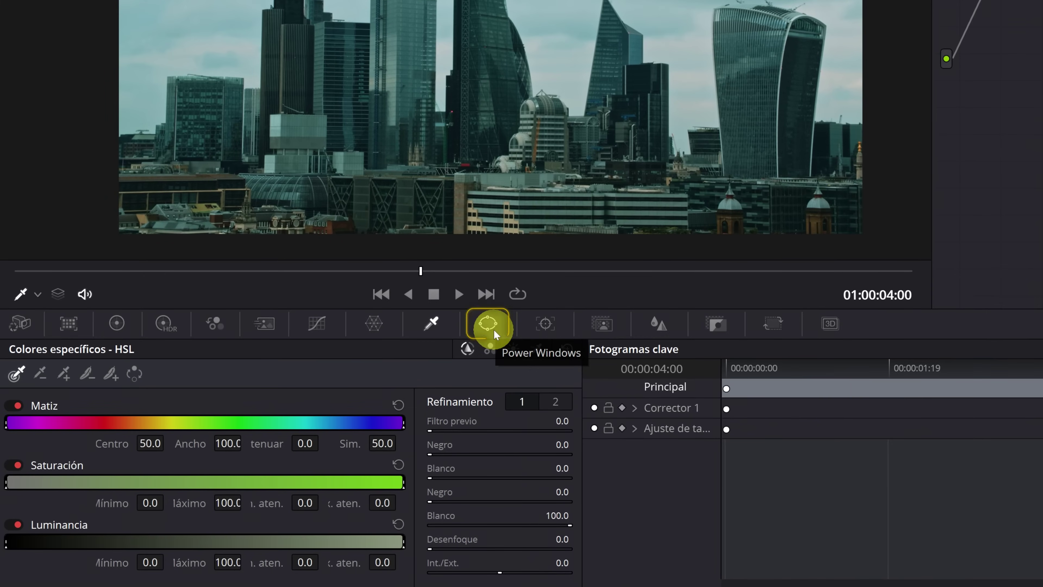
click(494, 330)
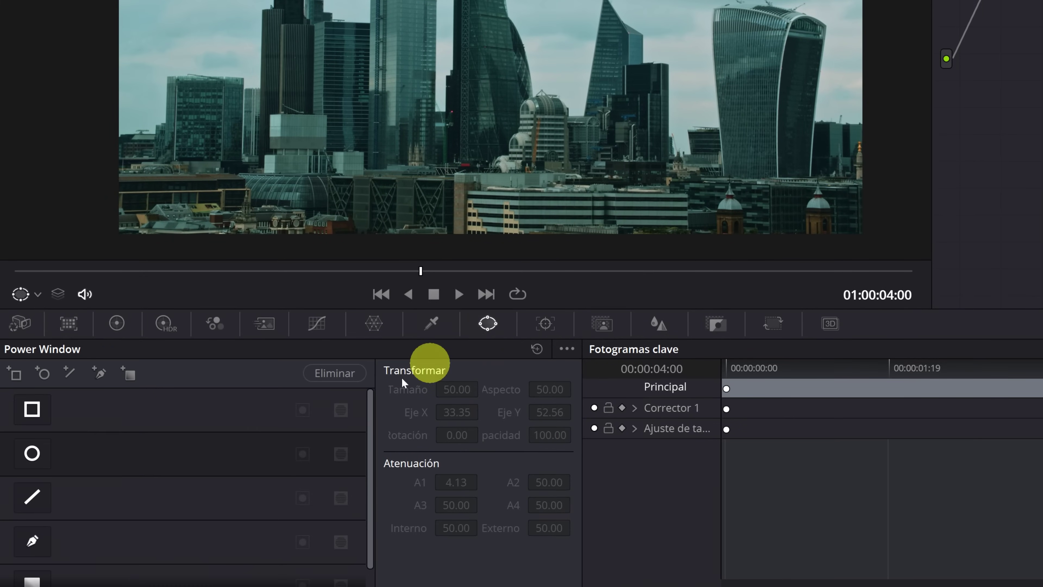
scroll(39, 448, down, 1)
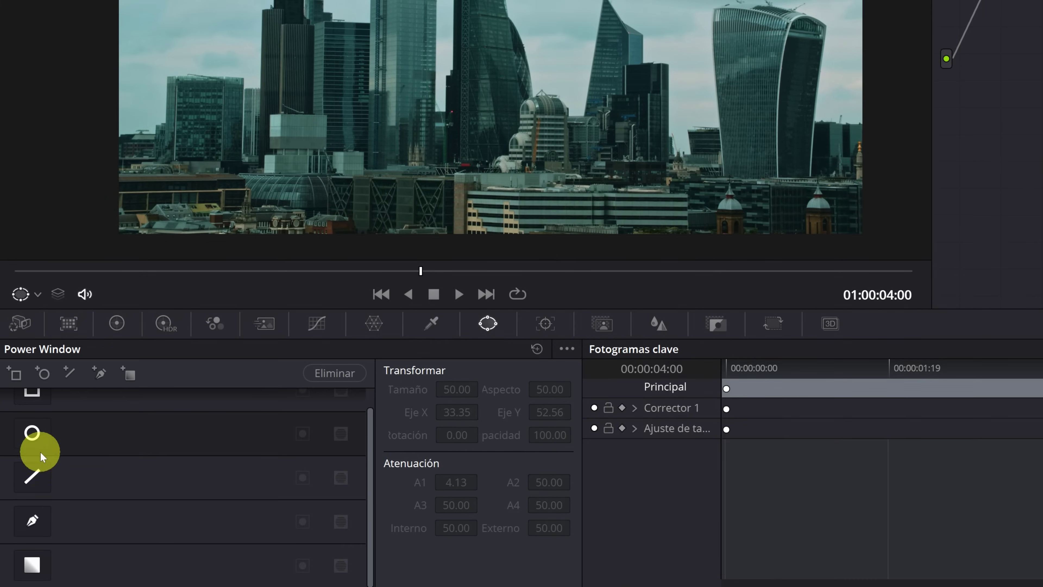
scroll(47, 503, up, 1)
click(29, 413)
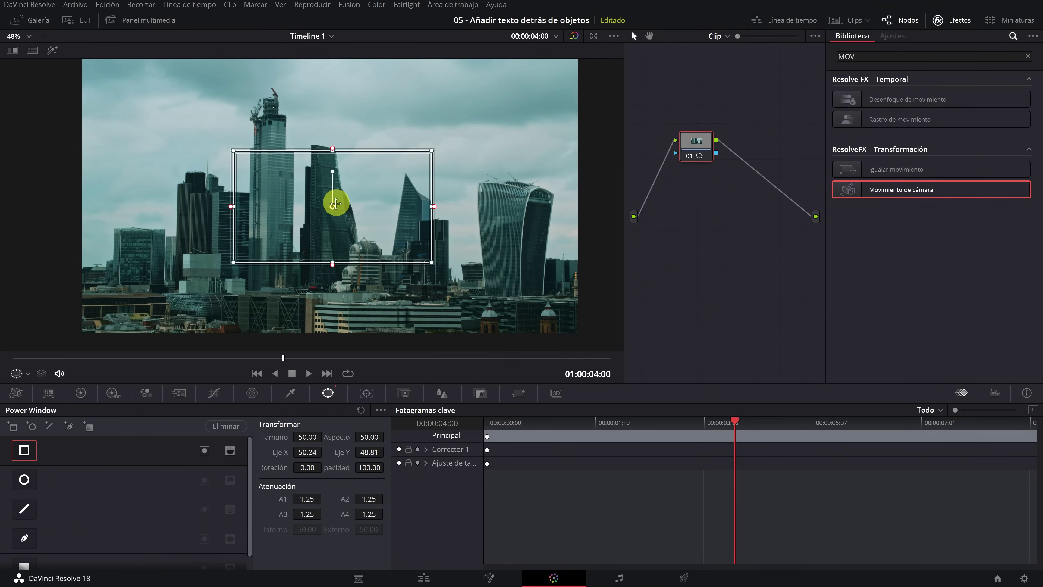
click(49, 48)
mouse_move(324, 196)
mouse_down()
mouse_move(320, 157)
mouse_move(271, 159)
mouse_up()
click(52, 51)
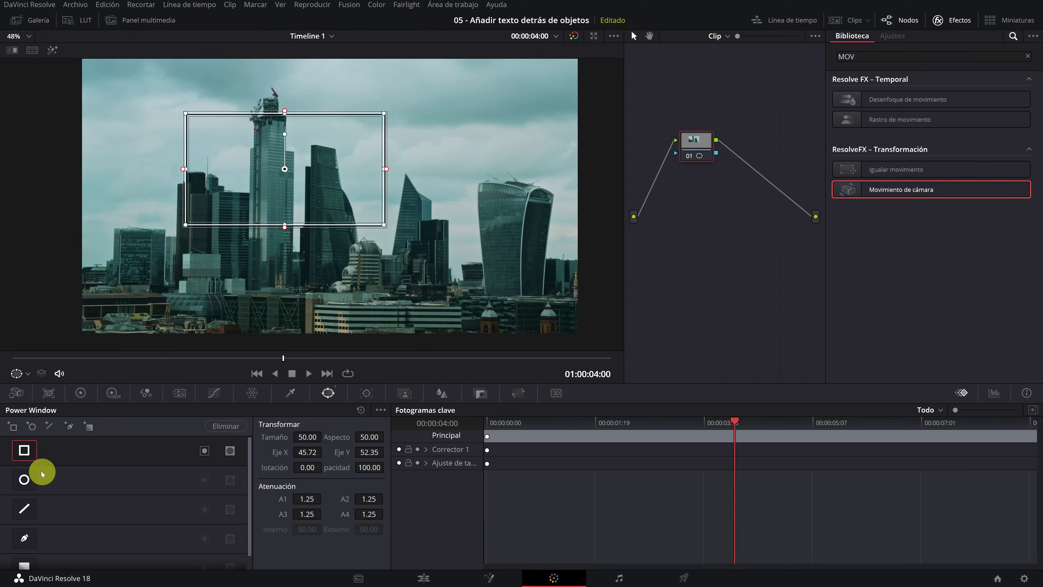
Disable the rectangle, test a circle window on the skyline centre, then switch to a Curve window
click(24, 450)
click(24, 479)
click(52, 51)
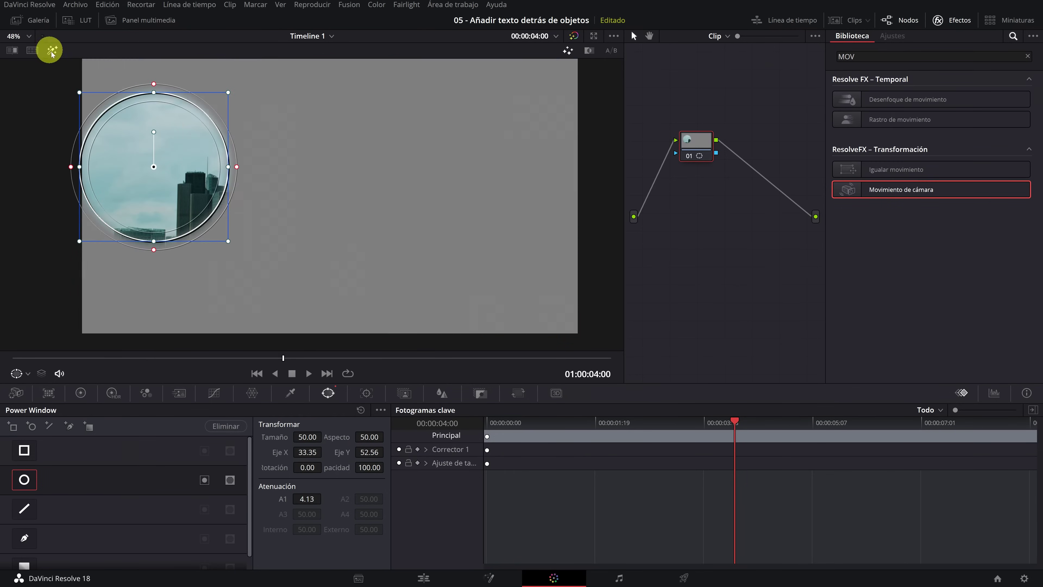
drag(154, 166, 284, 239)
click(52, 50)
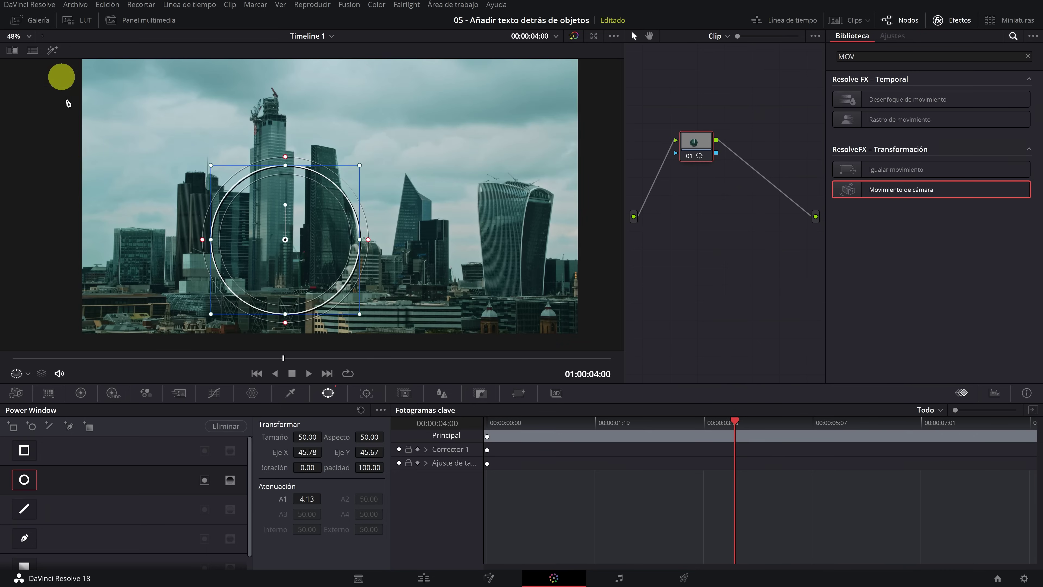
click(23, 488)
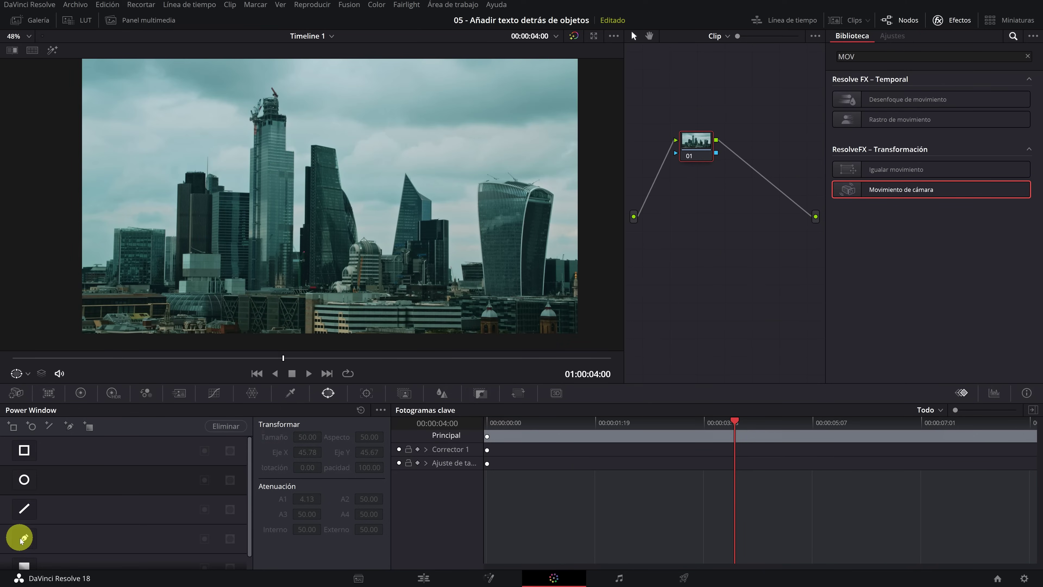
click(24, 539)
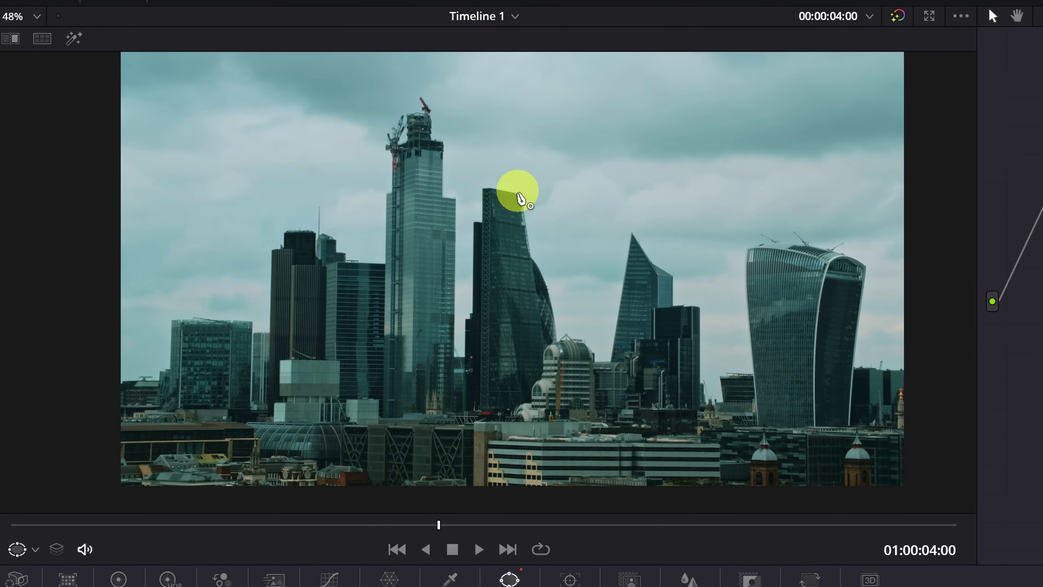
Zoom the viewer in and place curve points along the tower's top and right edge
scroll(507, 217, up, 2)
scroll(517, 176, up, 3)
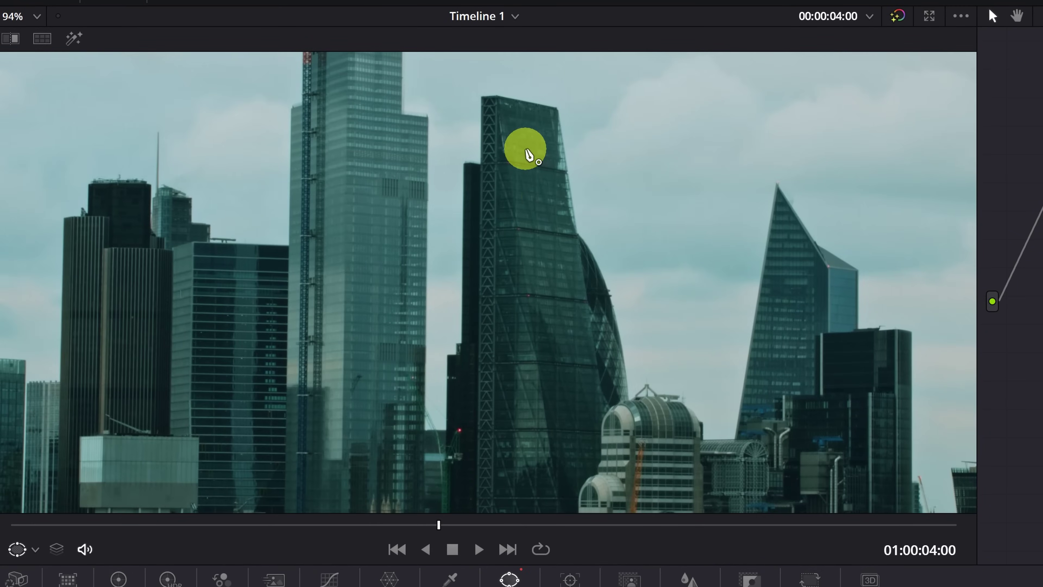
scroll(489, 182, up, 2)
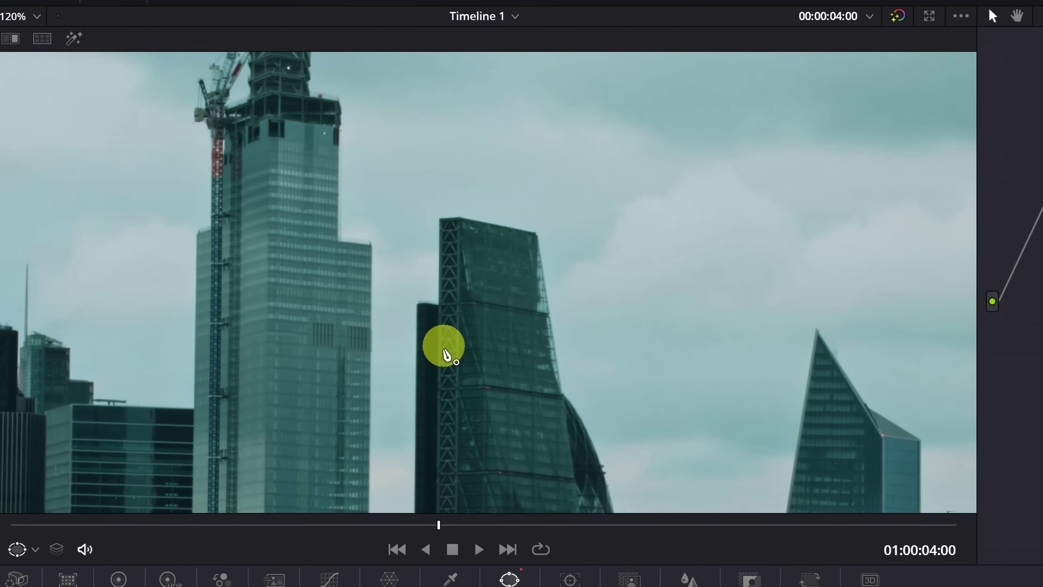
click(455, 228)
click(532, 242)
click(558, 402)
Continue the curve points down the buildings' curved edge, then bring up the Tracker panel
drag(582, 441, 459, 181)
click(459, 217)
click(468, 238)
click(483, 283)
click(495, 332)
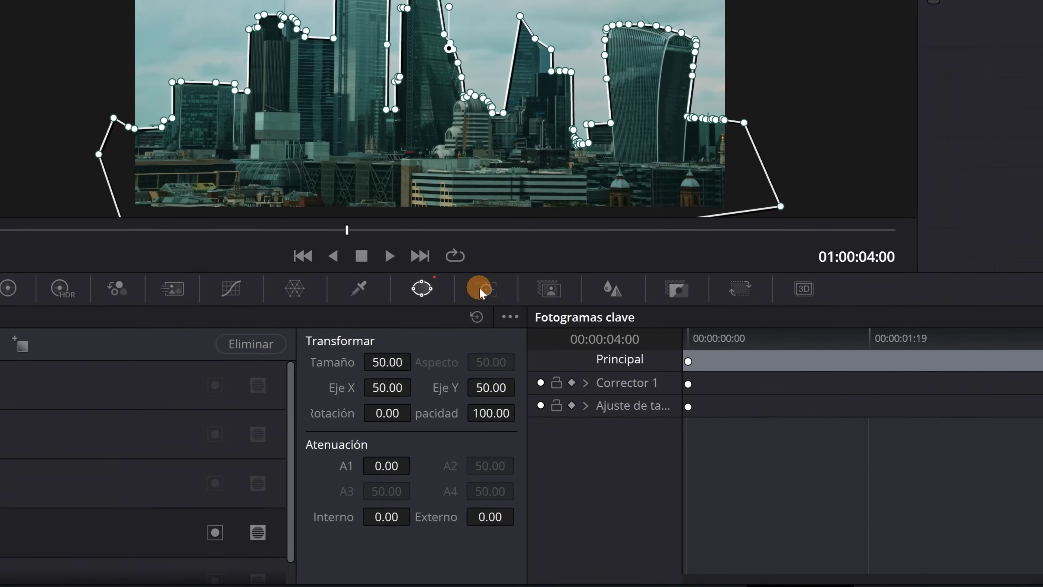
click(365, 393)
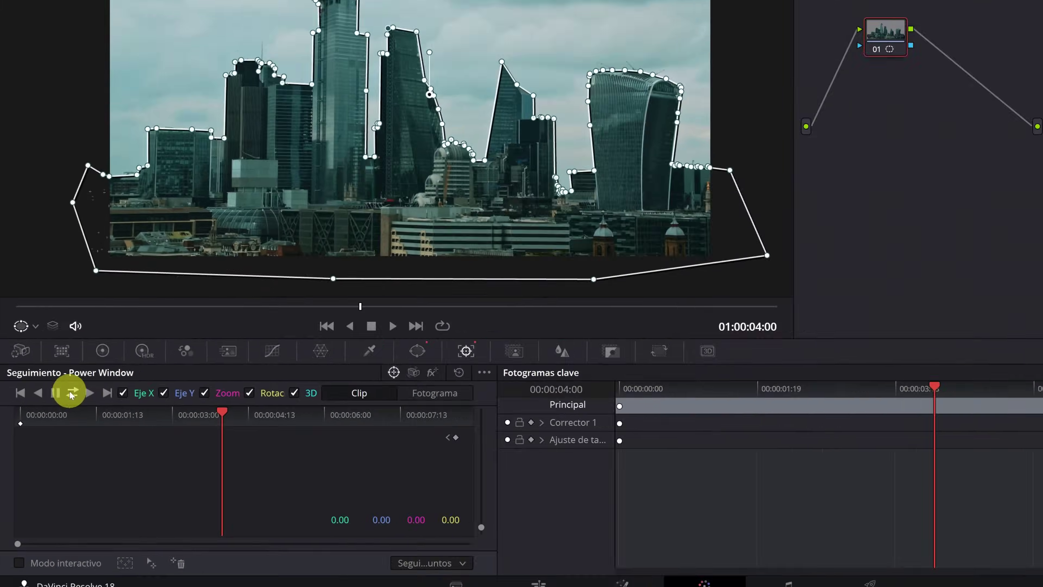
Track the skyline mask forward and backward, then check it at 01:00:06:05 with Highlight toggled
click(72, 394)
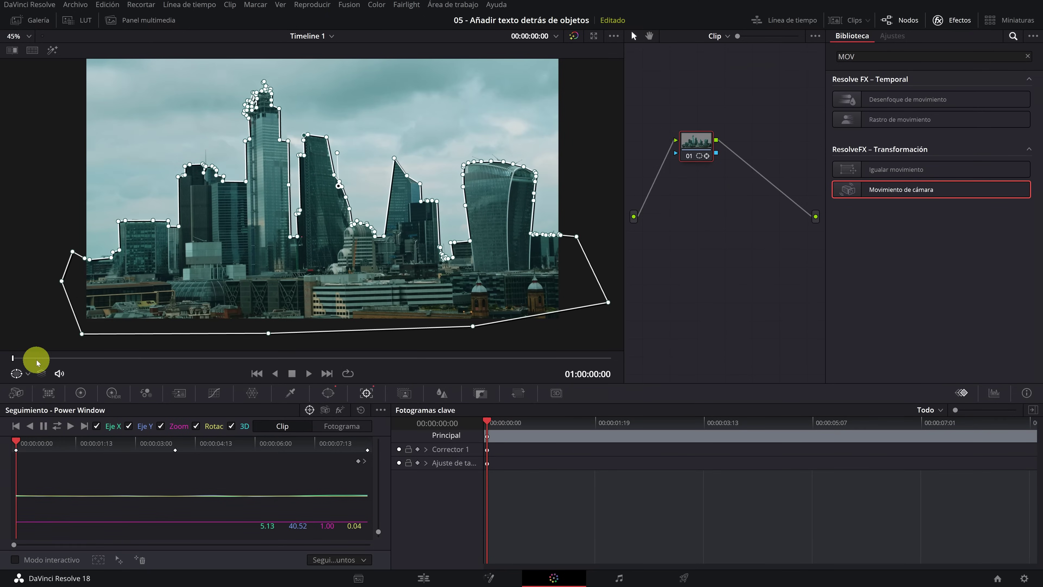
drag(37, 362, 489, 363)
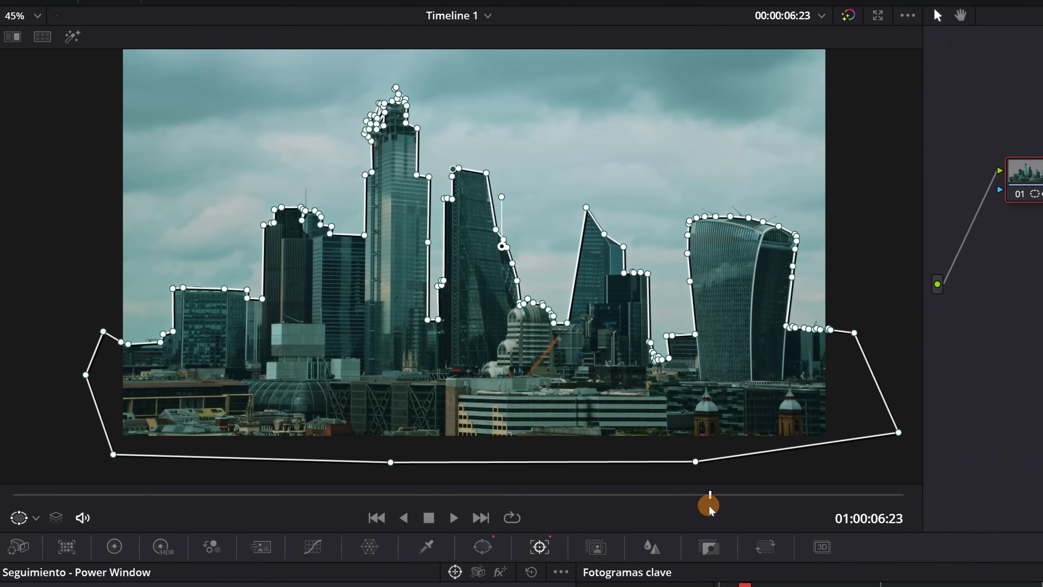
drag(709, 506, 637, 497)
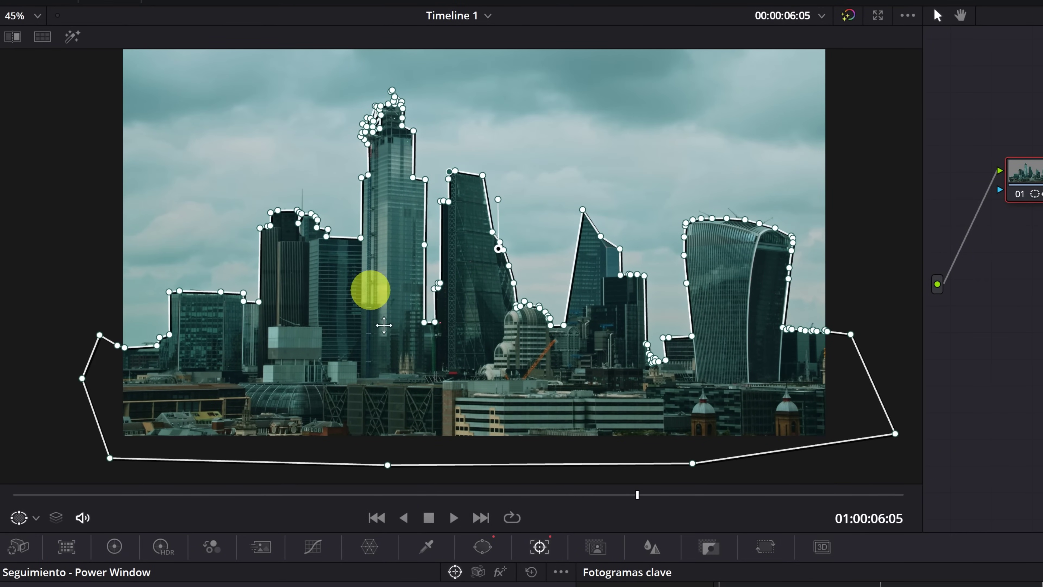
click(72, 37)
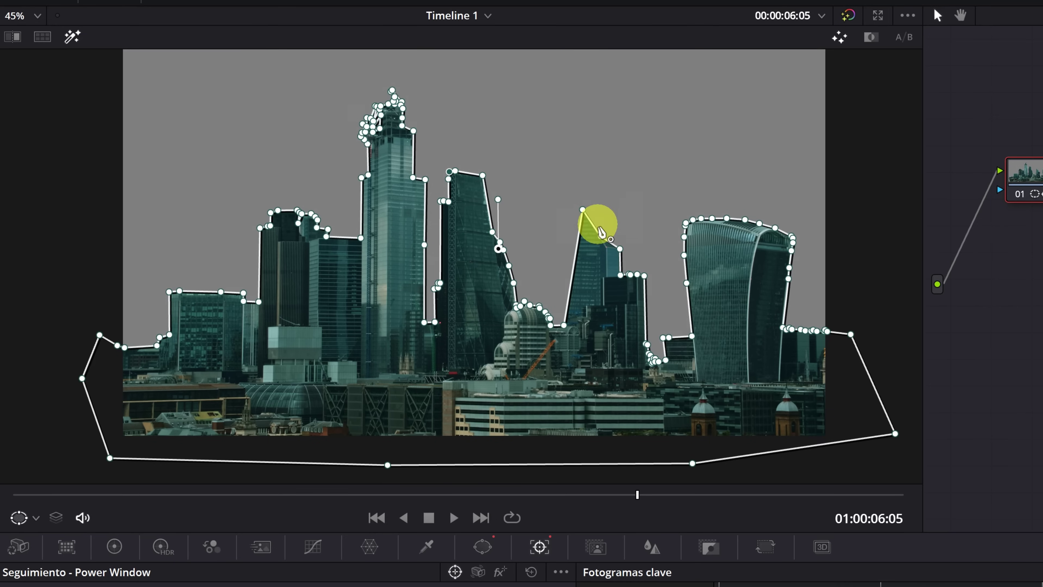
click(73, 35)
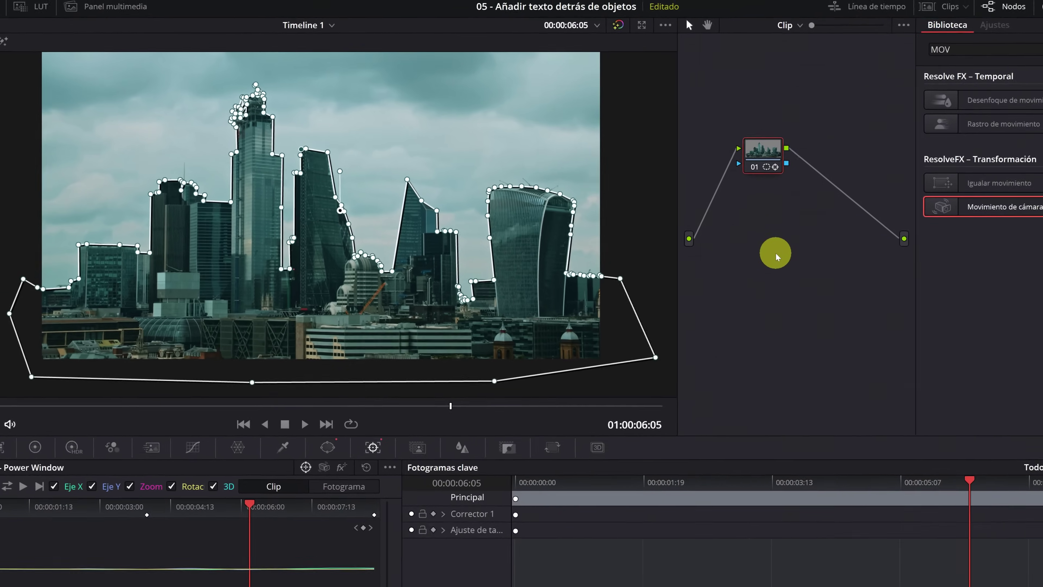
Add an alpha output to the node graph and connect the node's mask to it
right_click(775, 255)
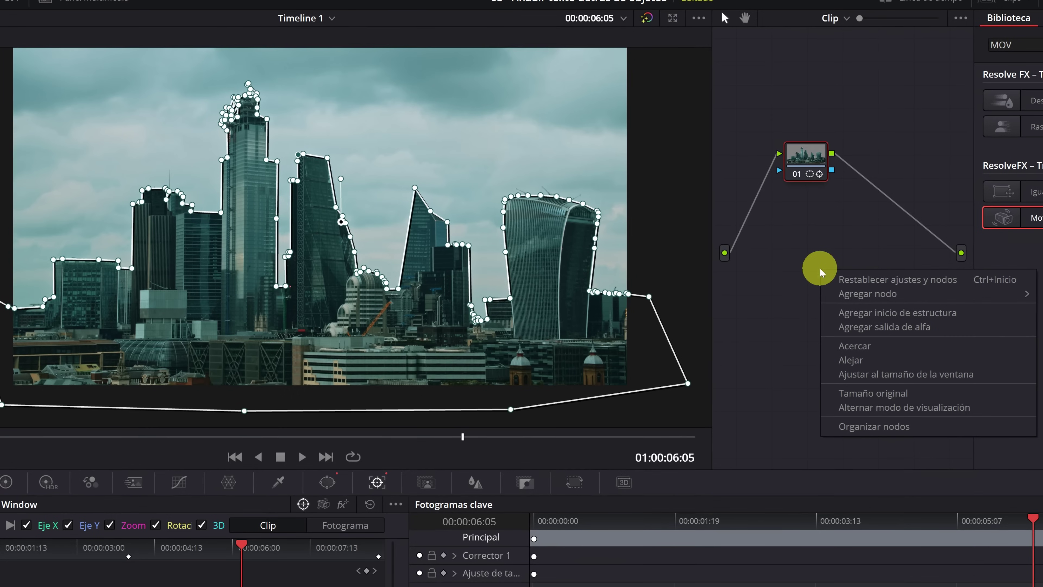
click(851, 327)
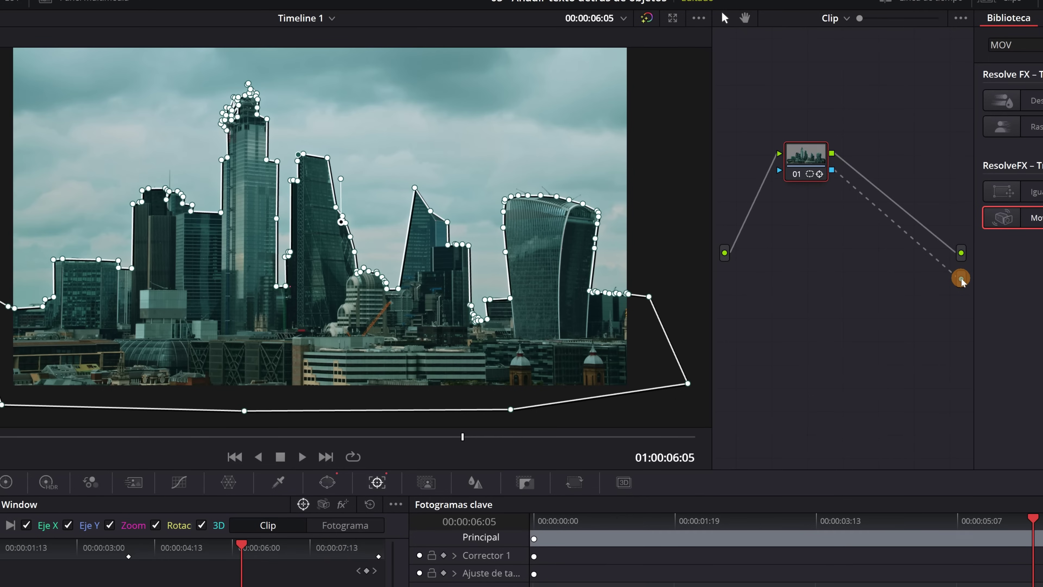
drag(961, 279, 961, 279)
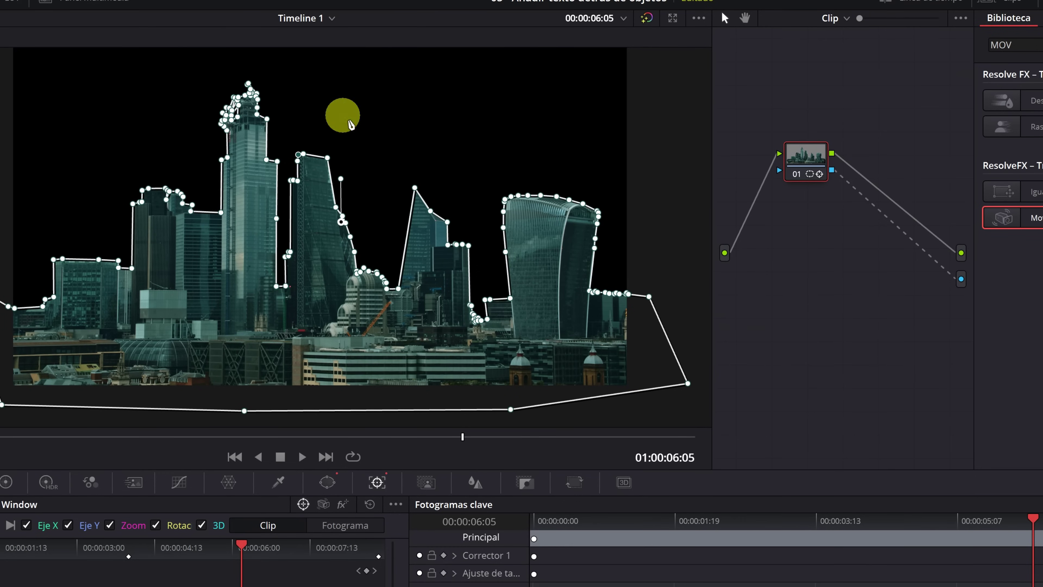
Hide the mask outline in the viewer and zoom in on the right-hand tower
scroll(516, 203, up, 2)
scroll(522, 209, up, 2)
scroll(521, 210, up, 2)
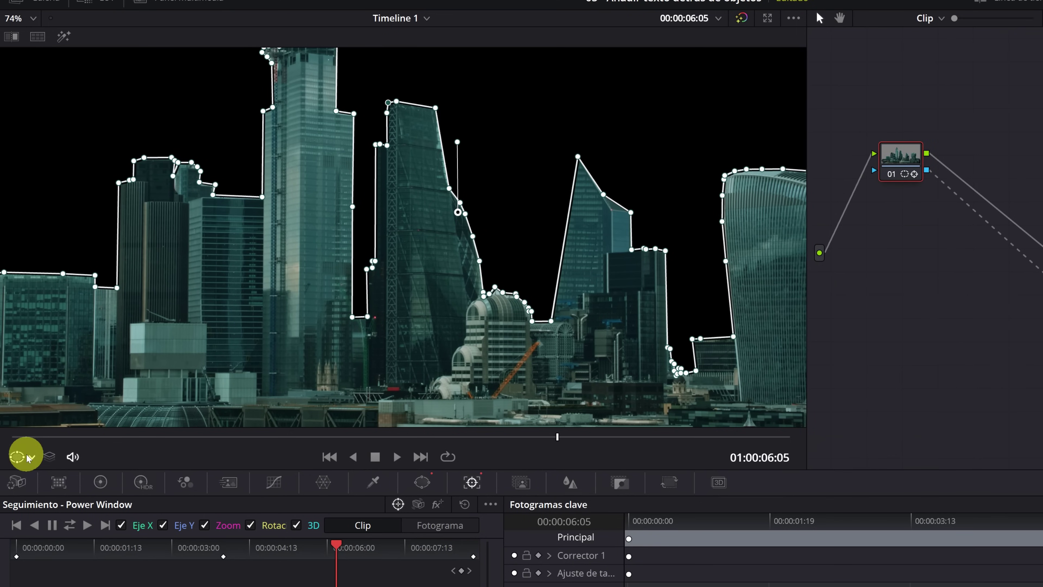
click(28, 458)
click(58, 480)
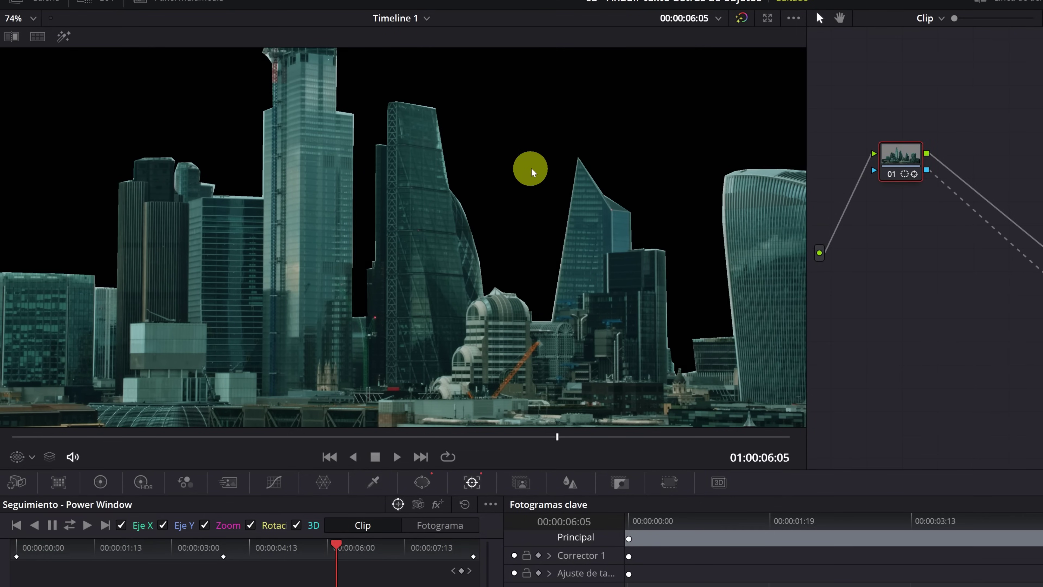
scroll(518, 171, up, 2)
scroll(491, 179, up, 2)
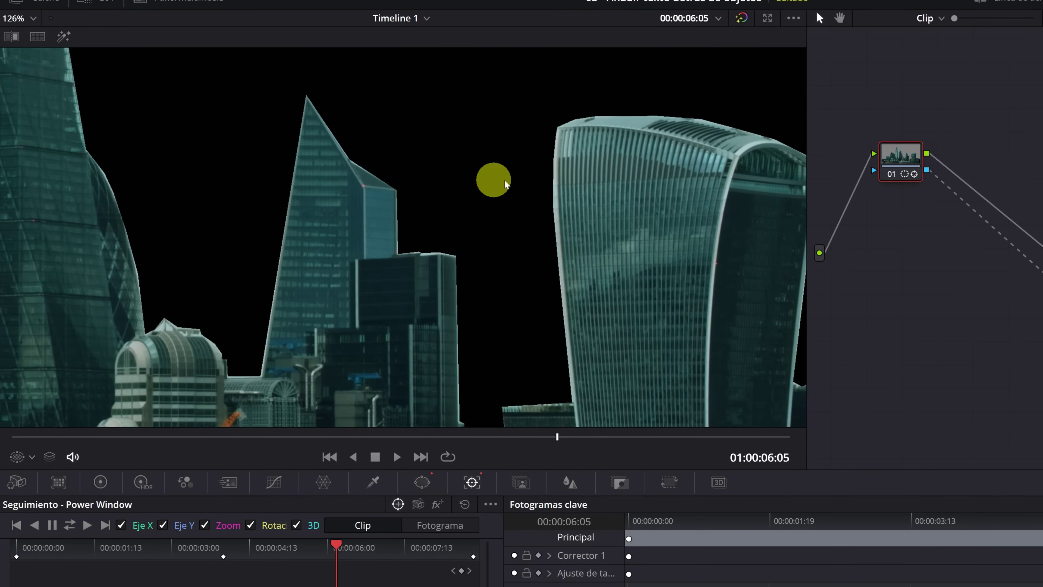
scroll(505, 156, up, 3)
drag(596, 129, 501, 209)
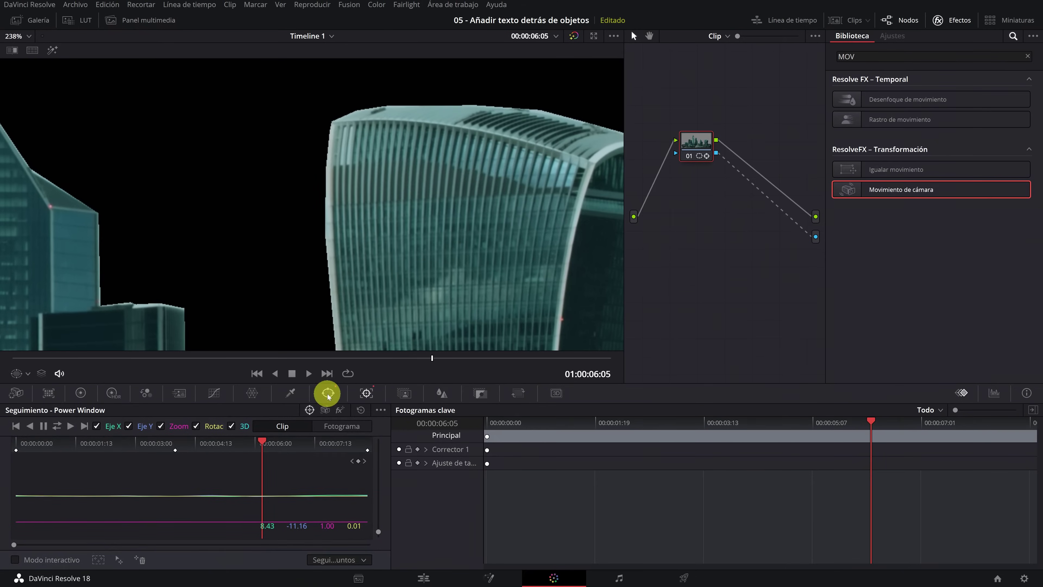
Feather the mask edge to softness 0.10, then return to the Edit page
click(422, 485)
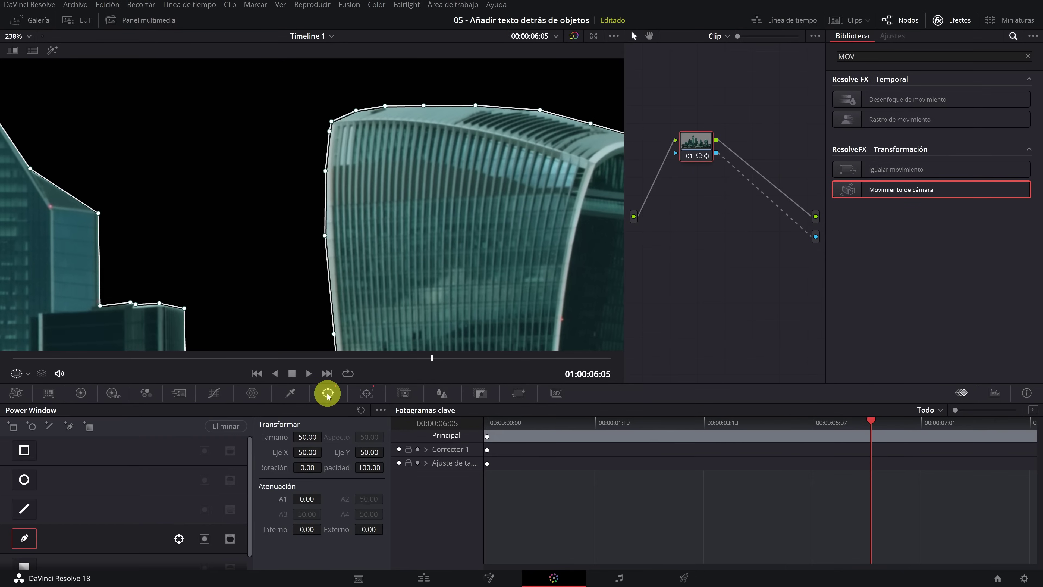
click(309, 508)
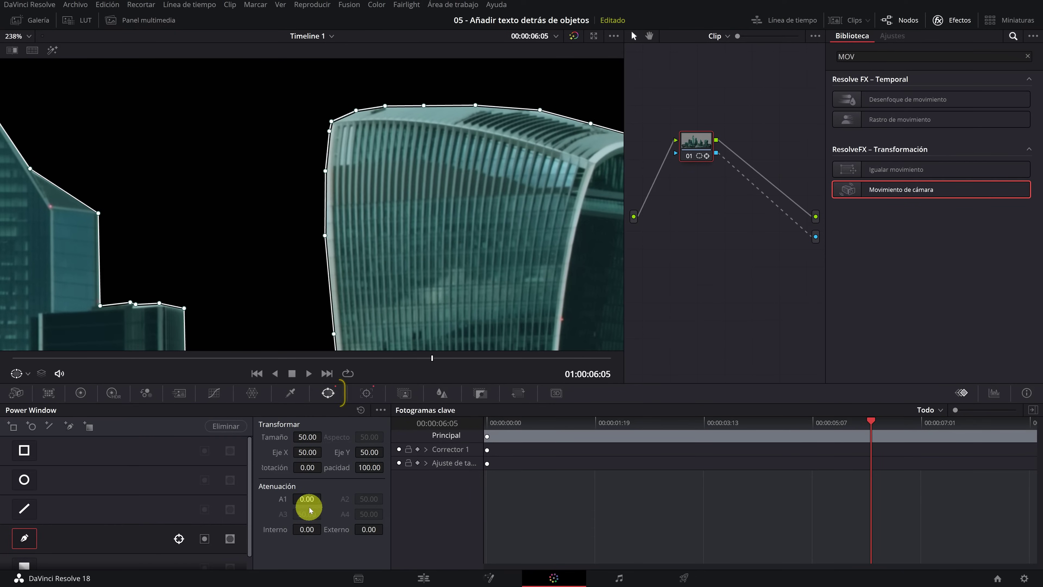
mouse_move(305, 498)
mouse_down()
mouse_move(315, 497)
mouse_move(305, 499)
mouse_up()
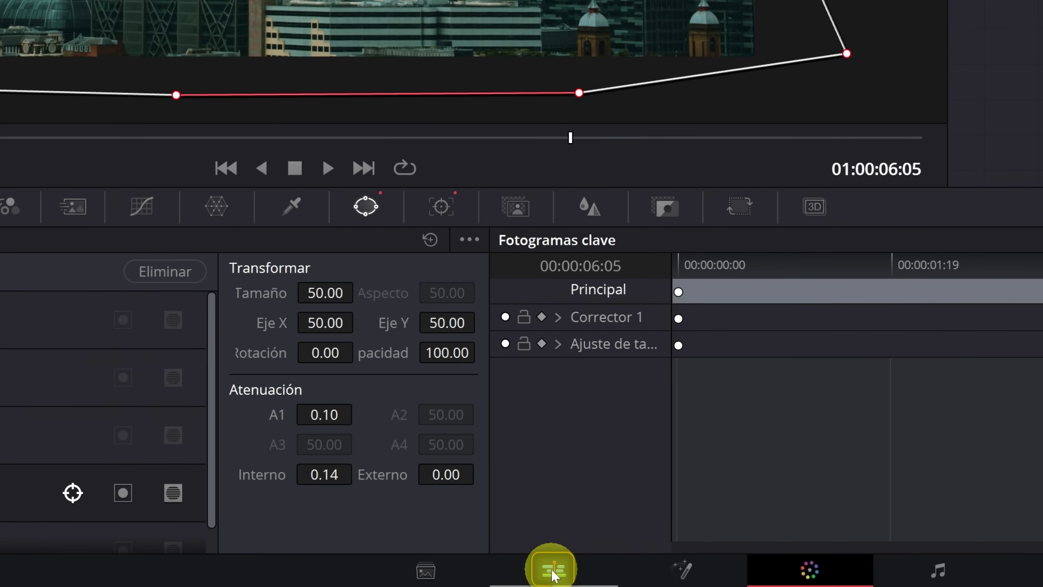
click(552, 573)
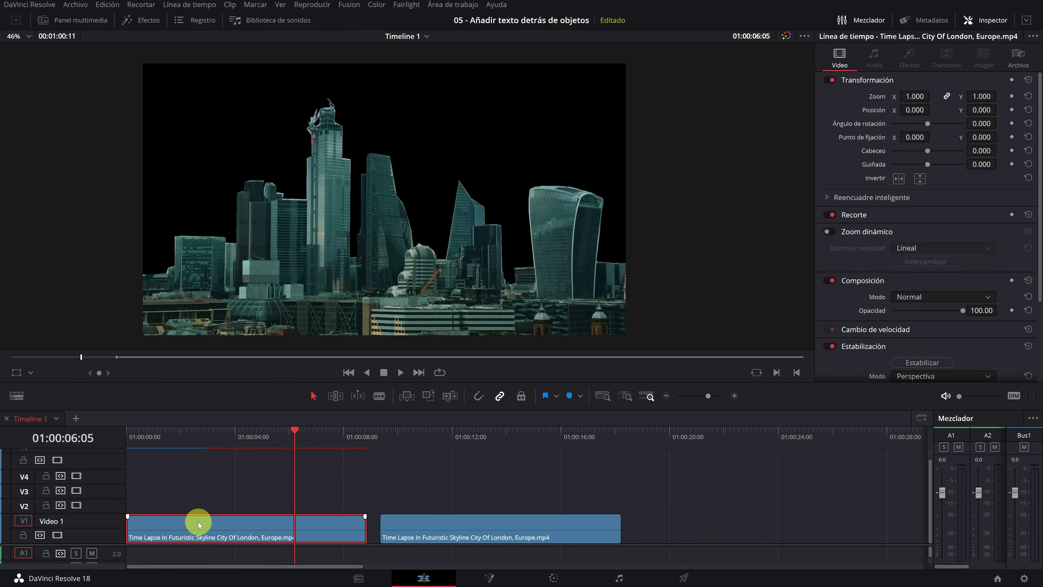
Lift the cut-out skyline clip to V3 and slide the full copy to 01:00:00:00 on V1
click(467, 441)
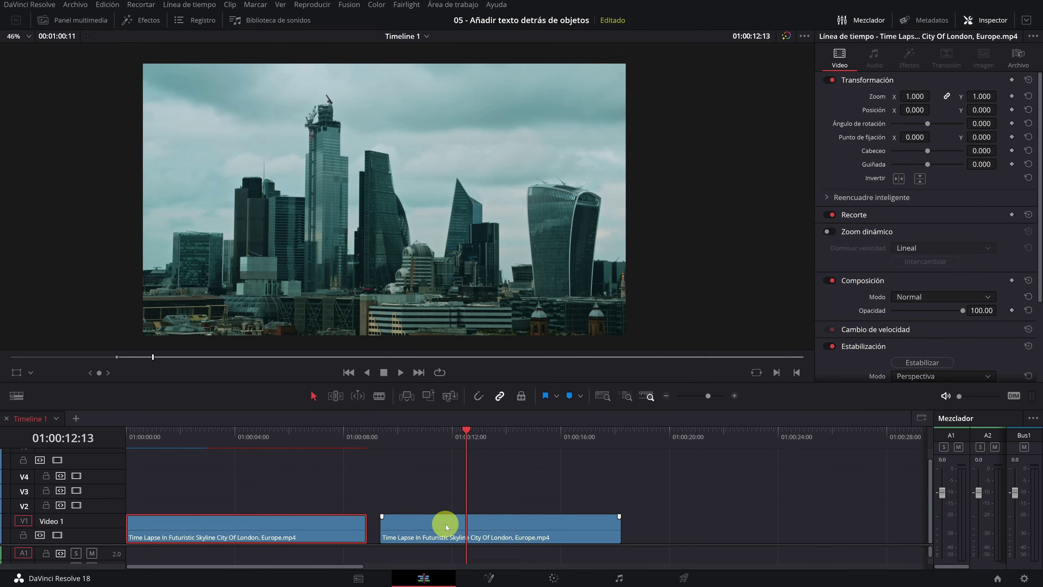
click(200, 443)
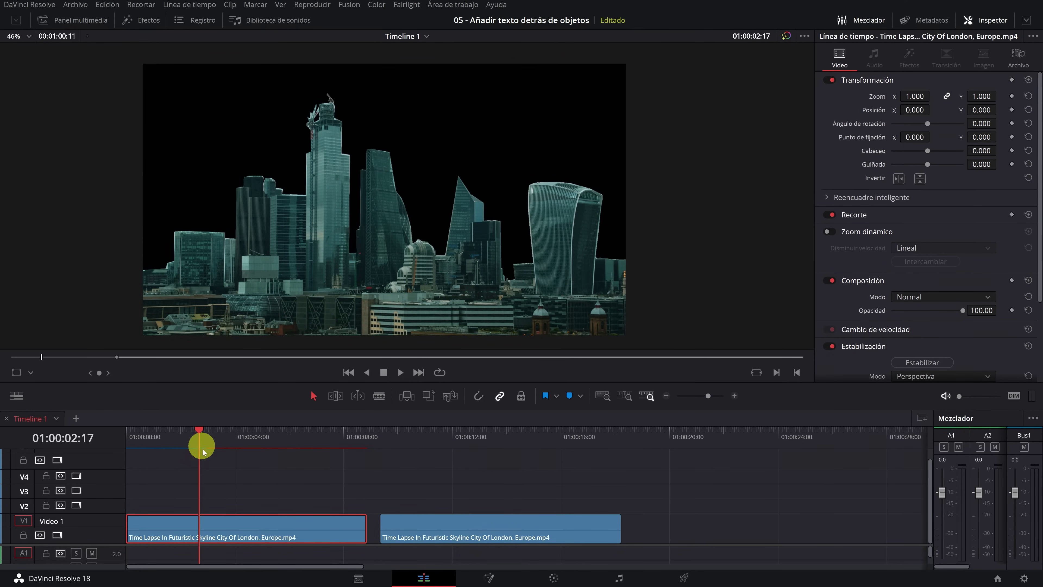
drag(202, 522, 218, 496)
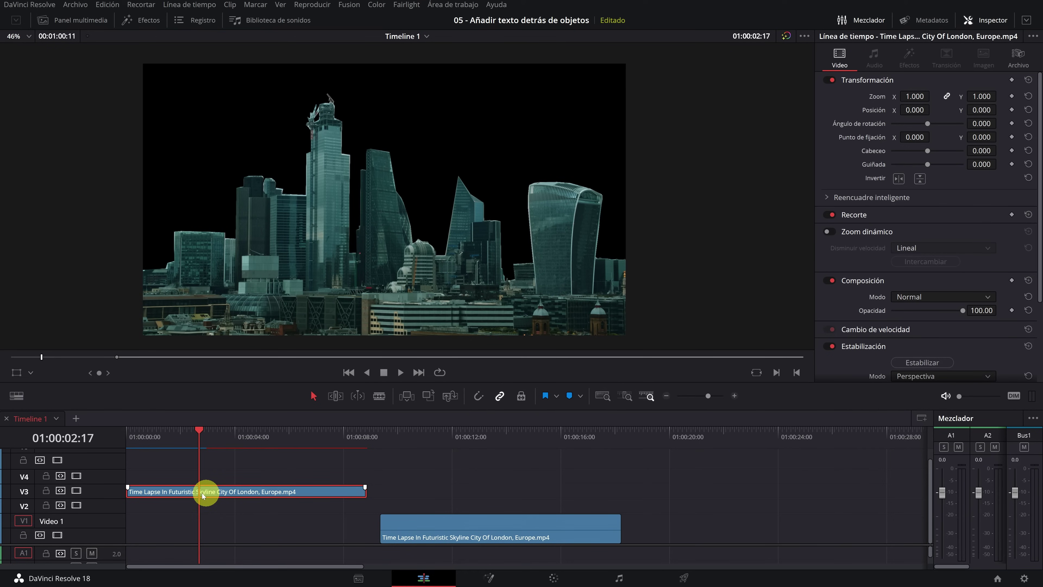
drag(459, 541, 194, 531)
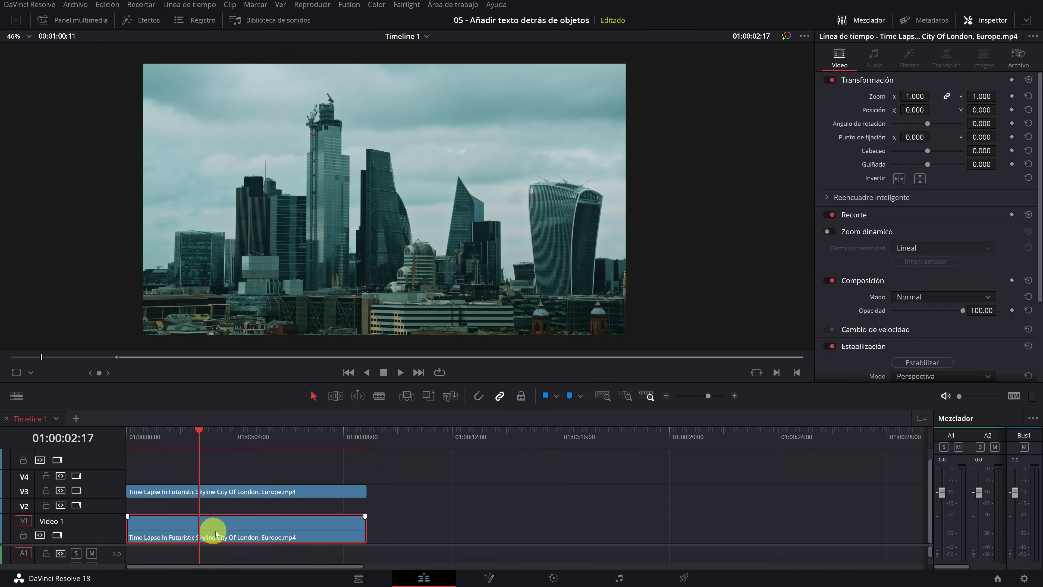
drag(197, 437, 190, 438)
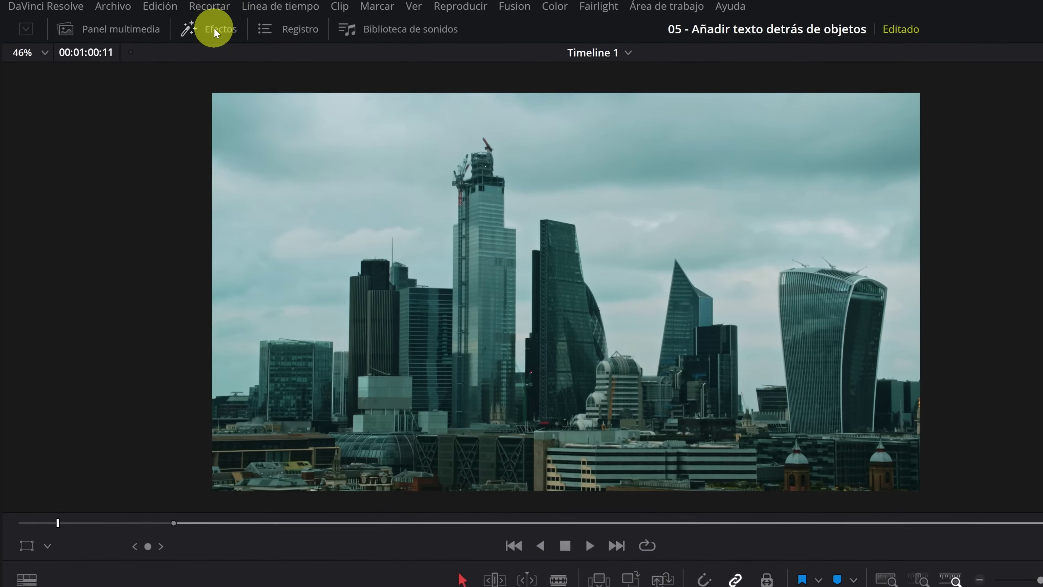
Drag the Texto title from Effects > Titles onto V2 and extend it to the clips' end
click(146, 20)
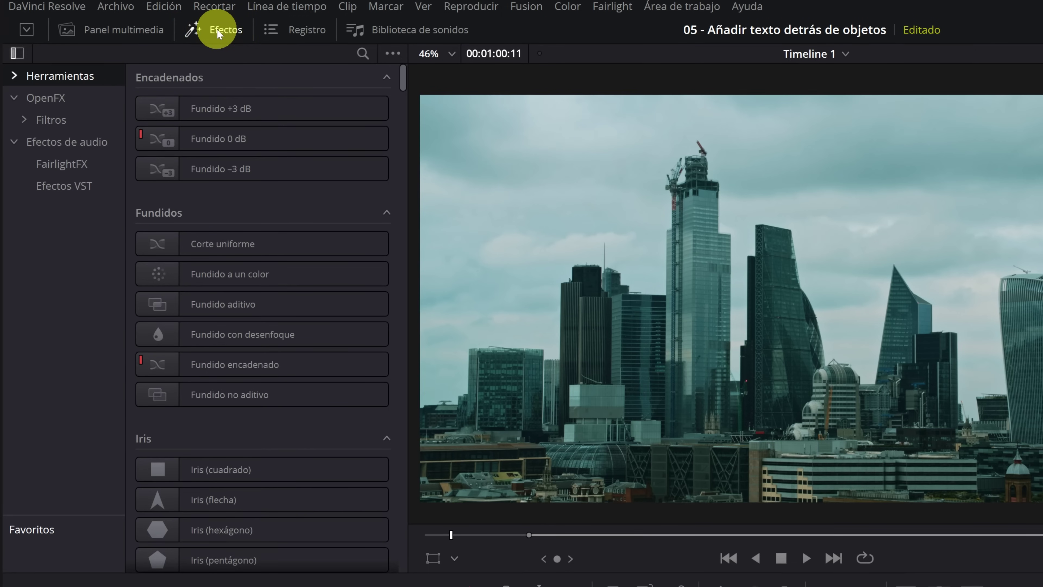
click(15, 76)
click(50, 151)
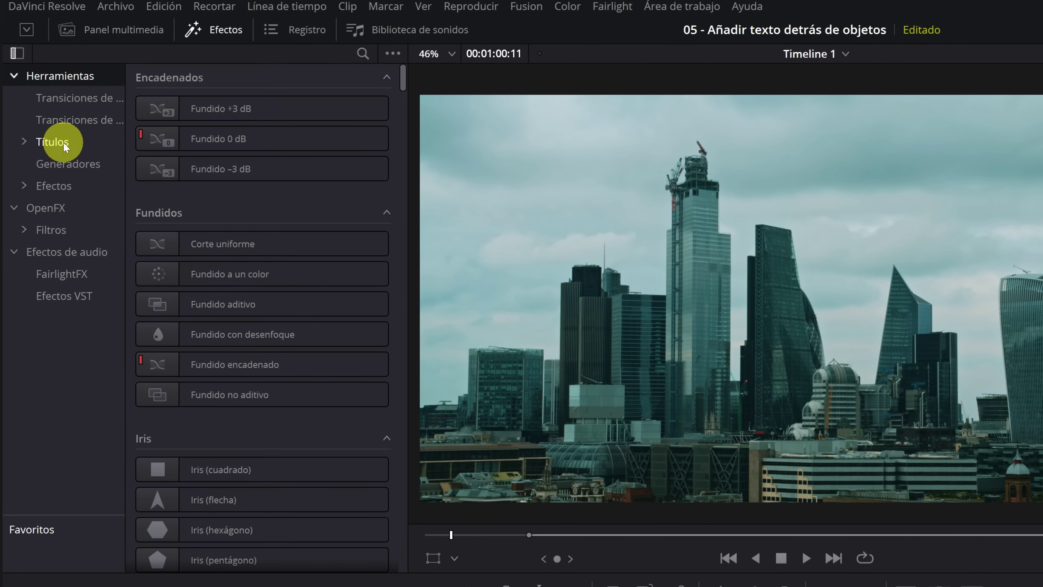
click(209, 228)
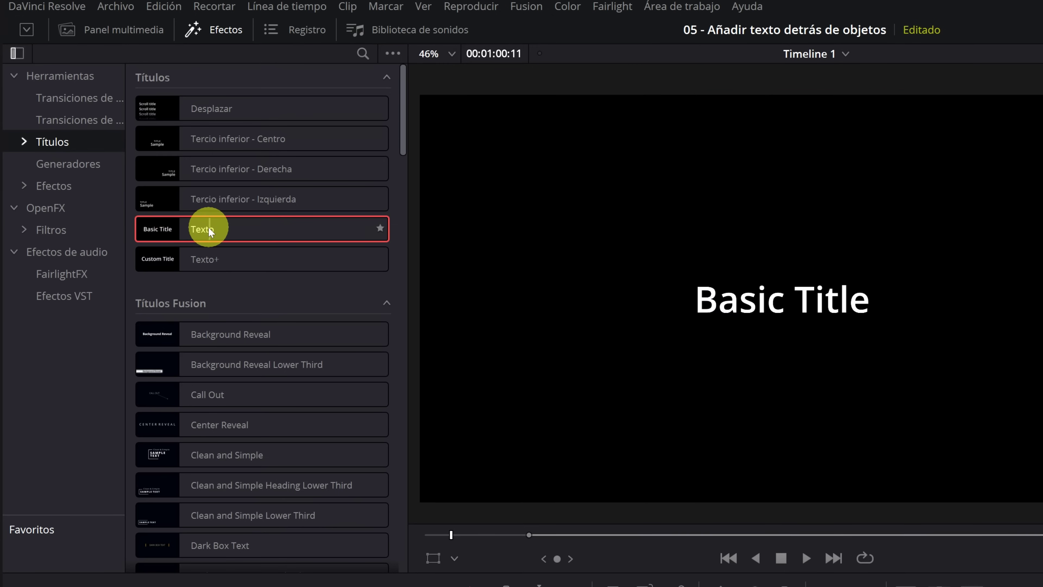
drag(208, 228, 356, 414)
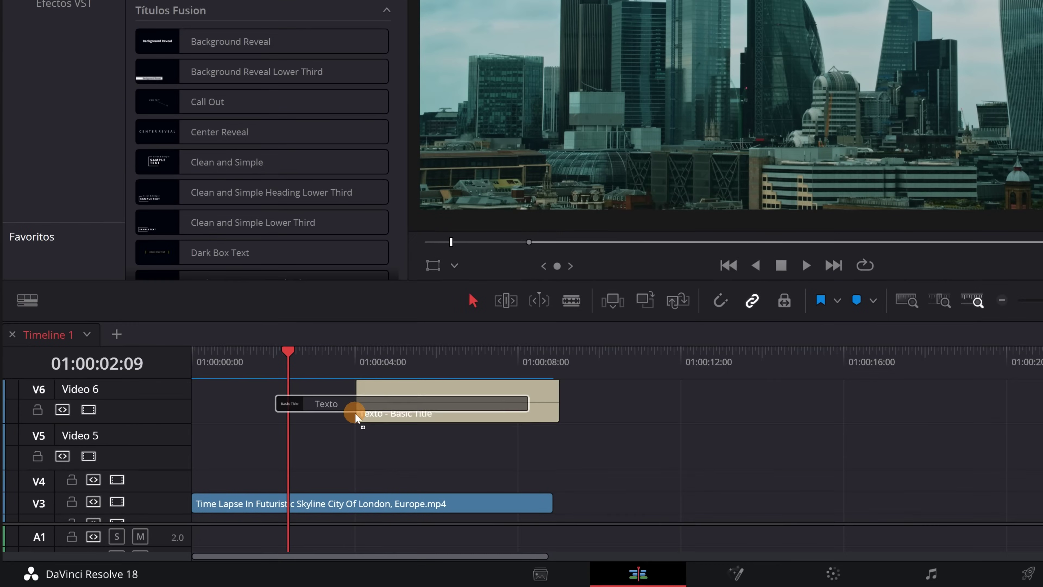
mouse_move(355, 414)
mouse_down()
mouse_move(329, 479)
mouse_move(226, 480)
mouse_up()
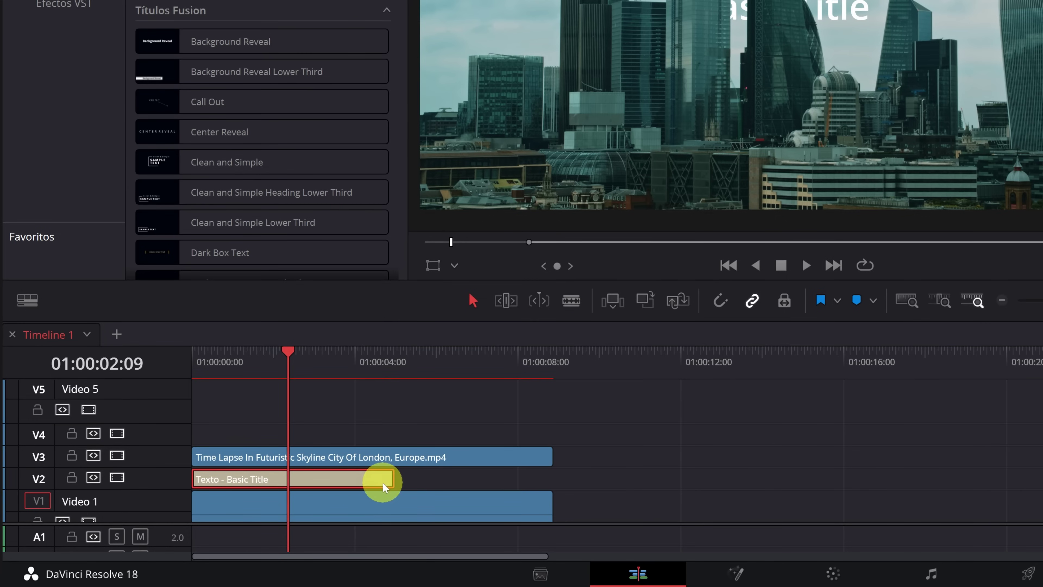
drag(393, 480, 547, 483)
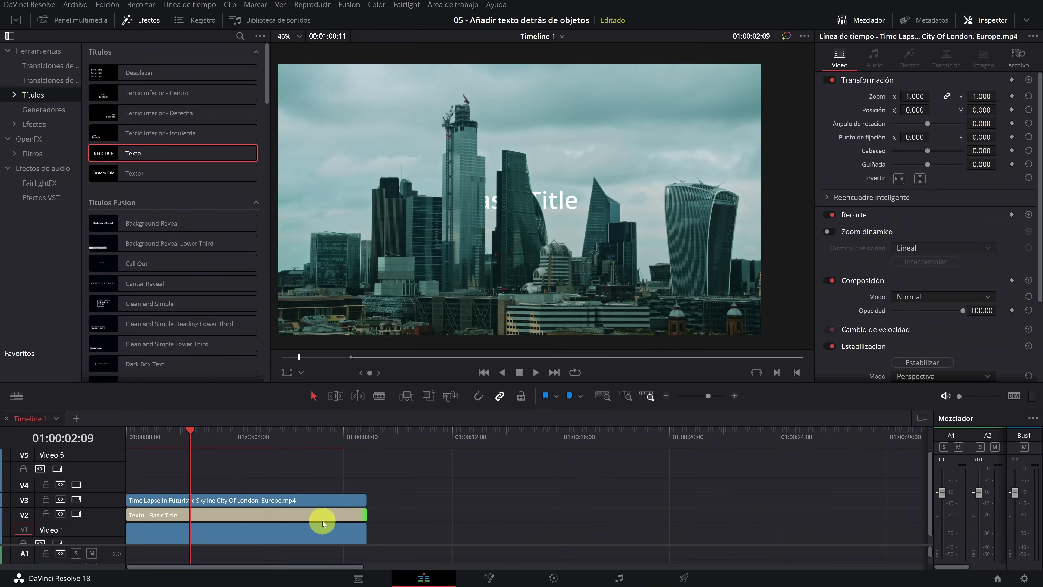
click(382, 509)
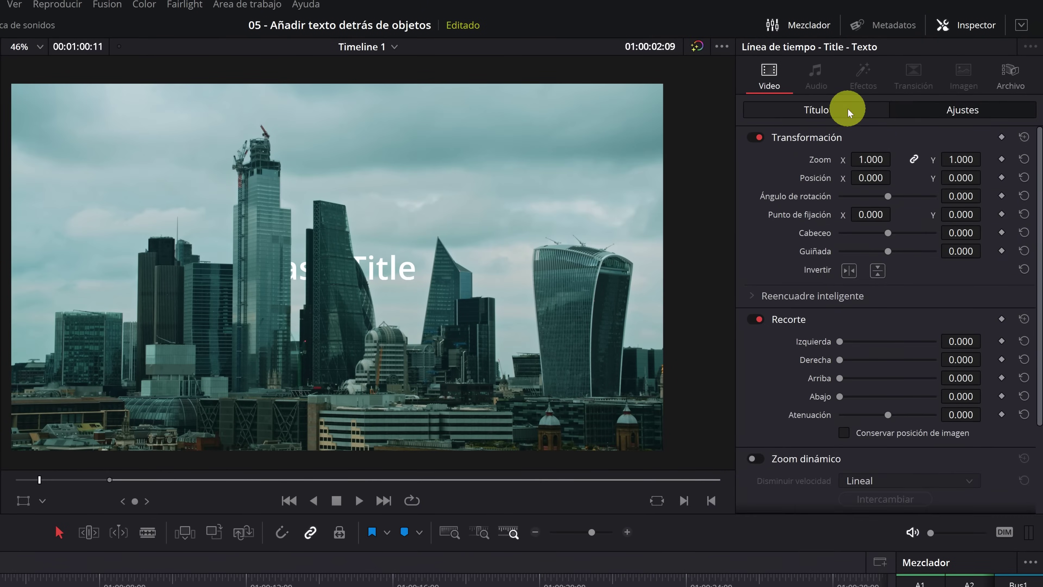
Change the title to LONDRES in Myanmar Text, size 407, and raise it behind the buildings
click(847, 111)
click(840, 177)
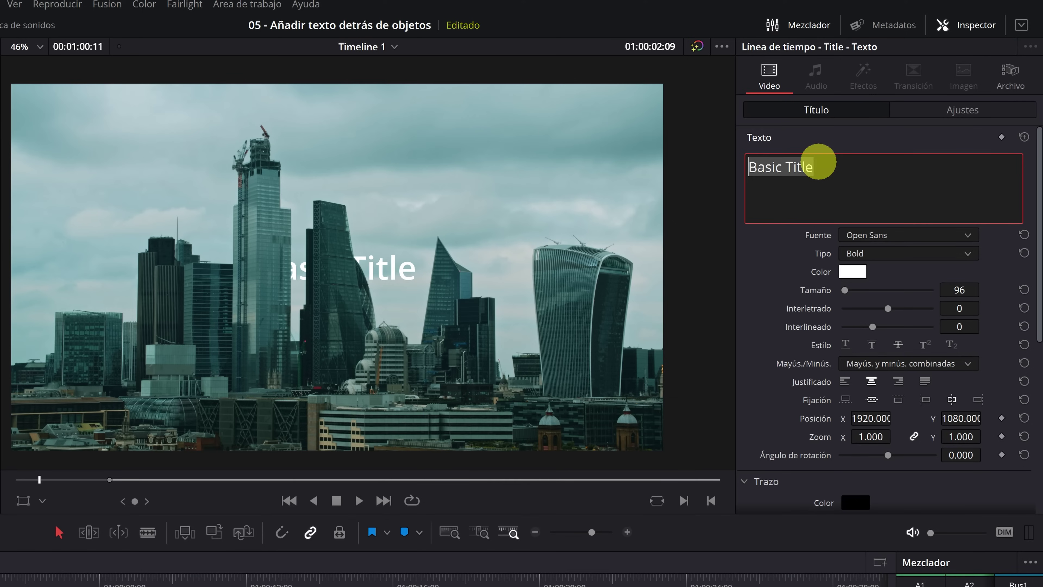
text(LONDRE)
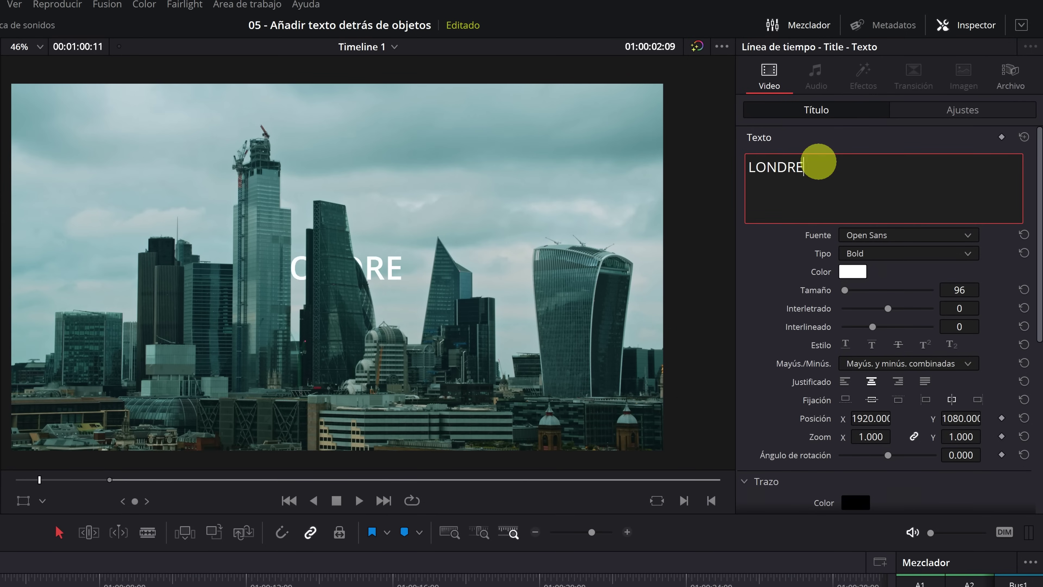
text(S)
click(959, 290)
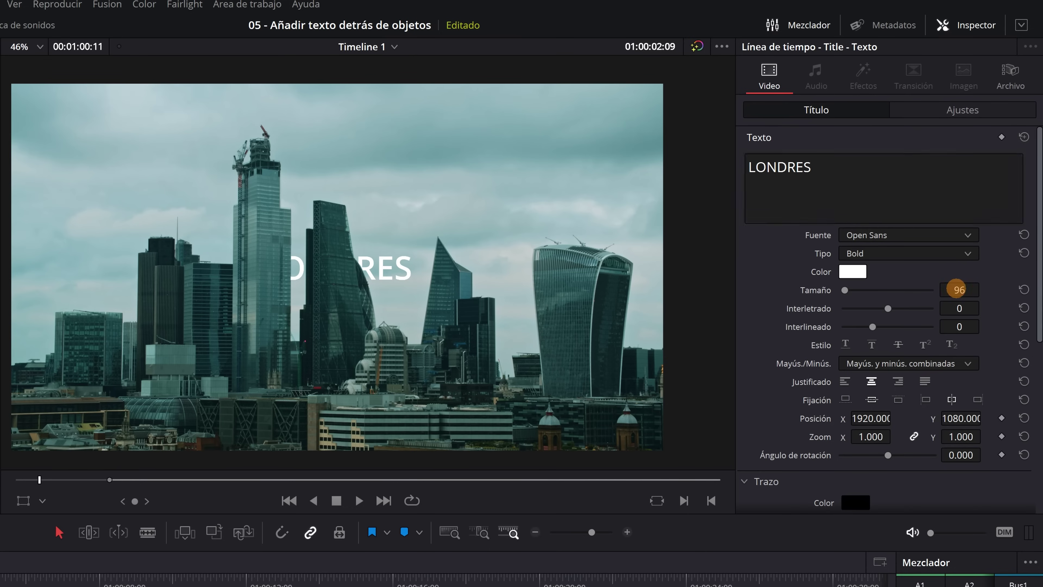
drag(958, 290, 956, 289)
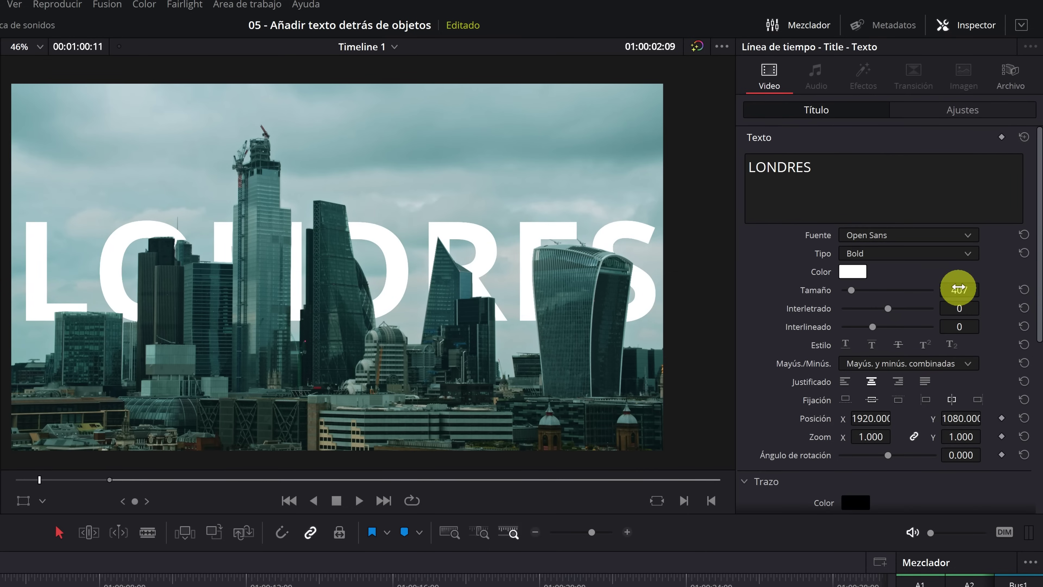
click(922, 234)
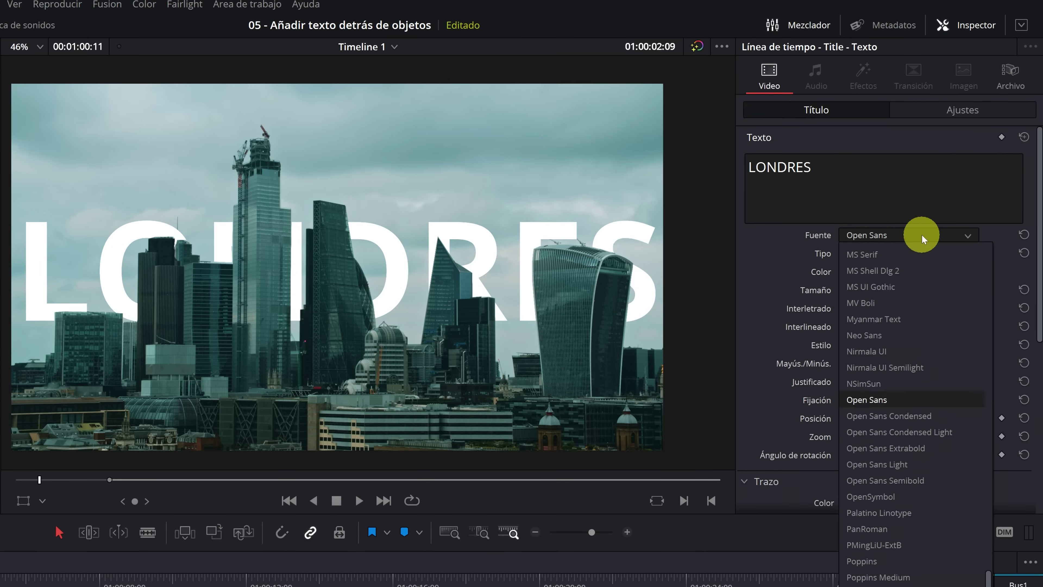
click(899, 319)
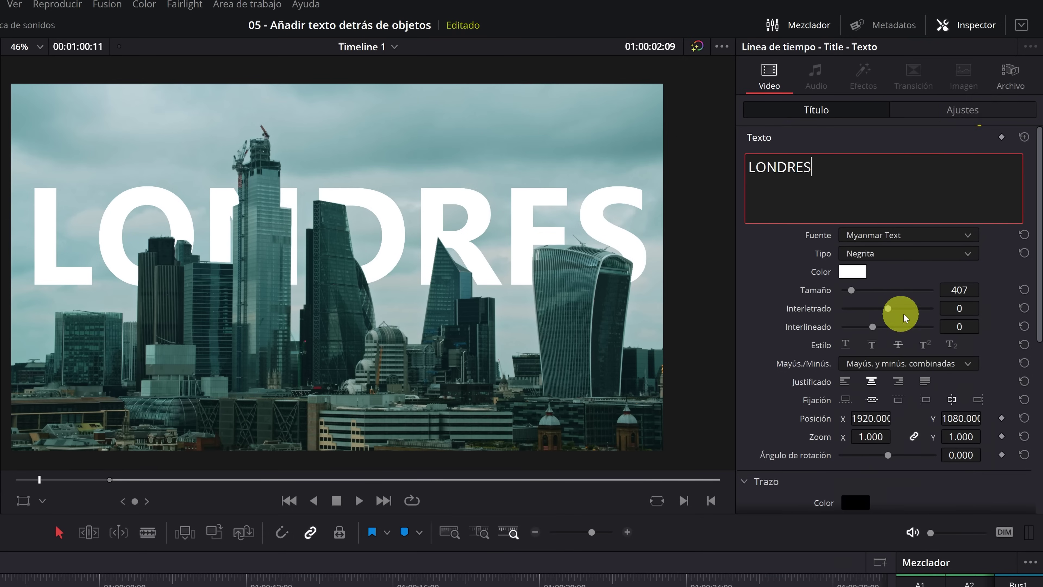
click(959, 110)
drag(949, 178, 621, 375)
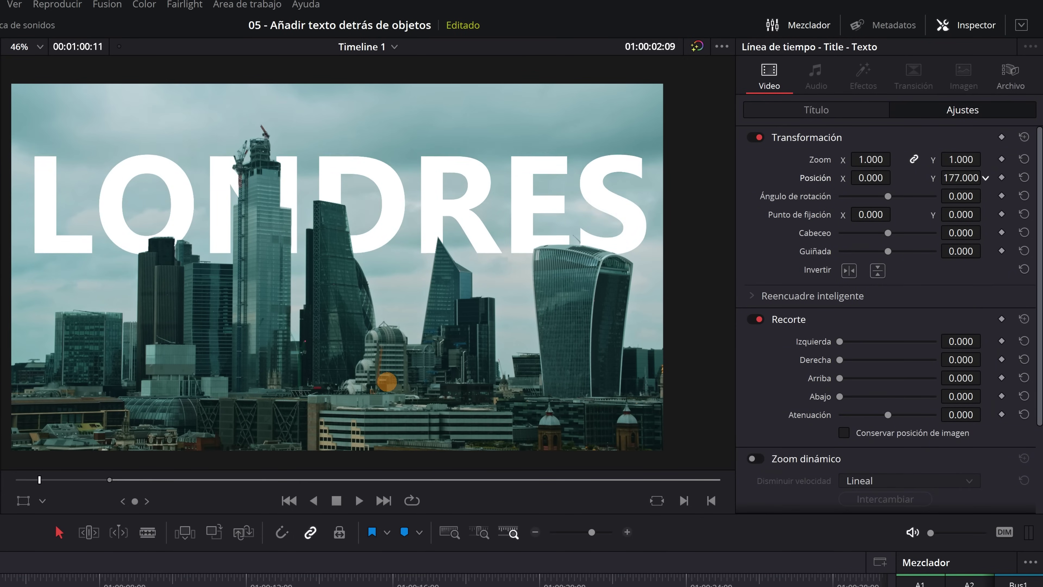
drag(621, 375, 566, 373)
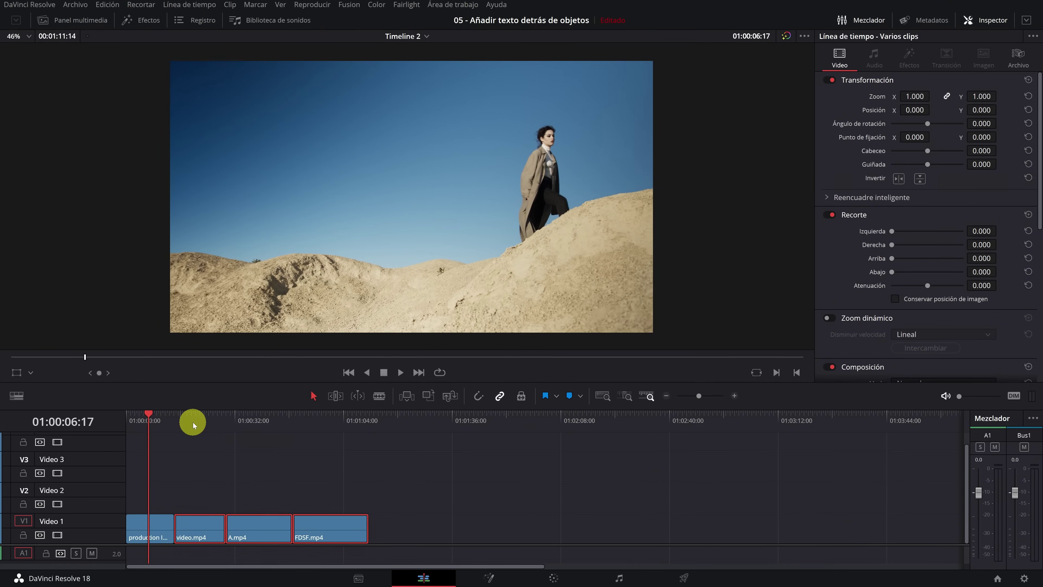
Preview the desert dune and rock clips by scrubbing and playing the timeline
click(195, 423)
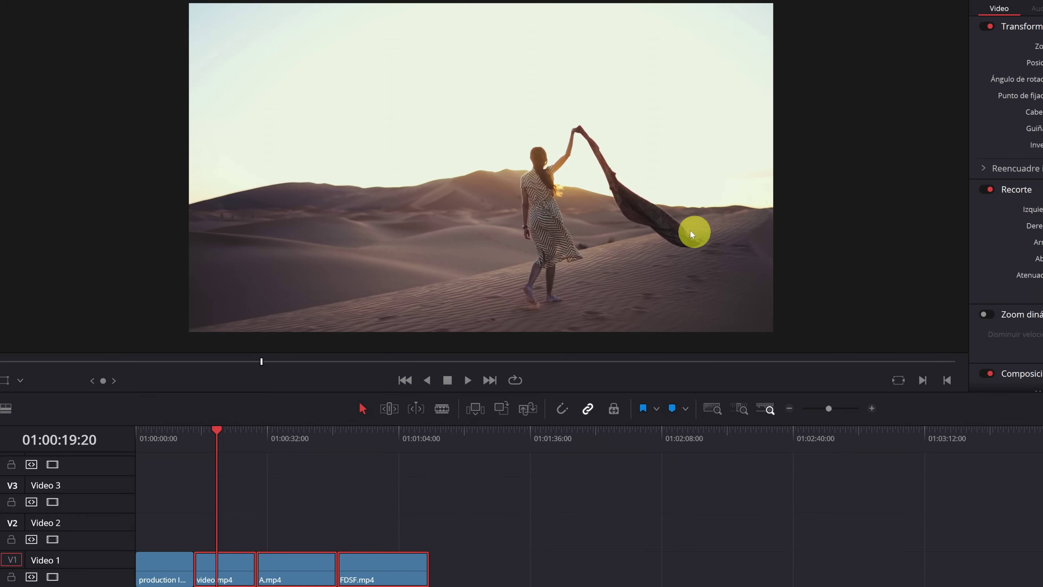
drag(276, 437, 292, 438)
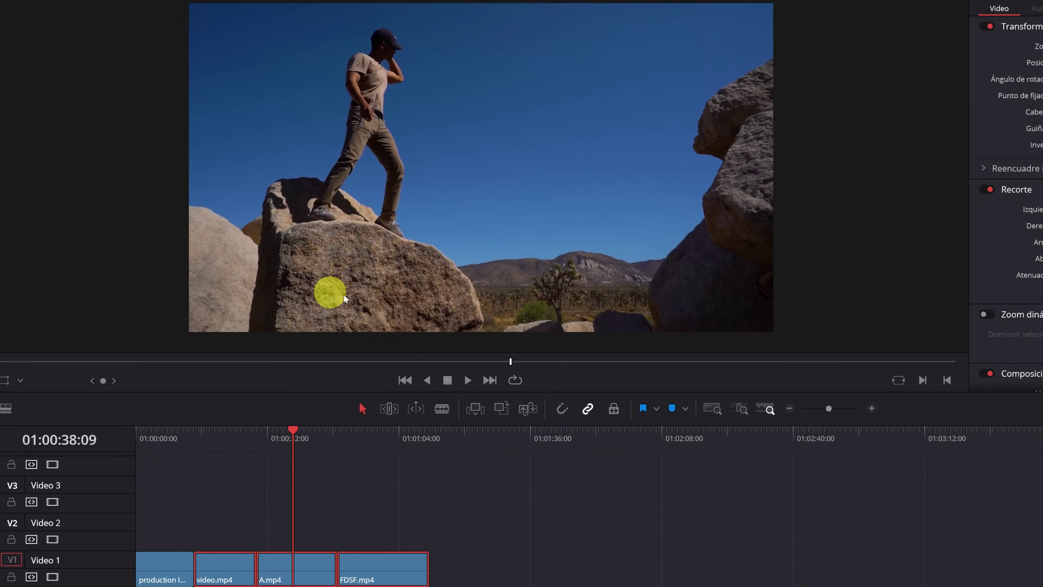
click(354, 440)
key(space)
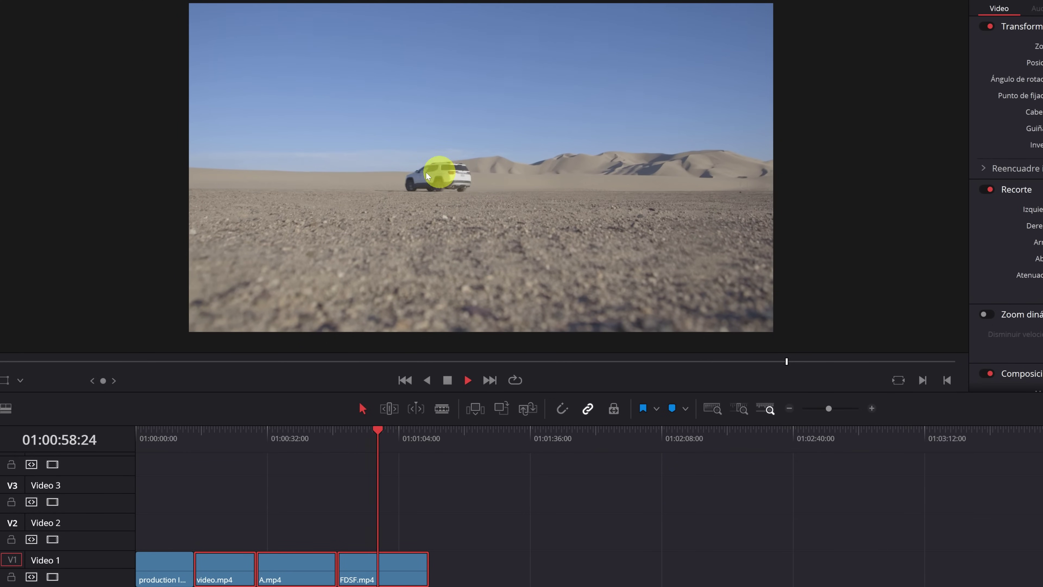
key(space)
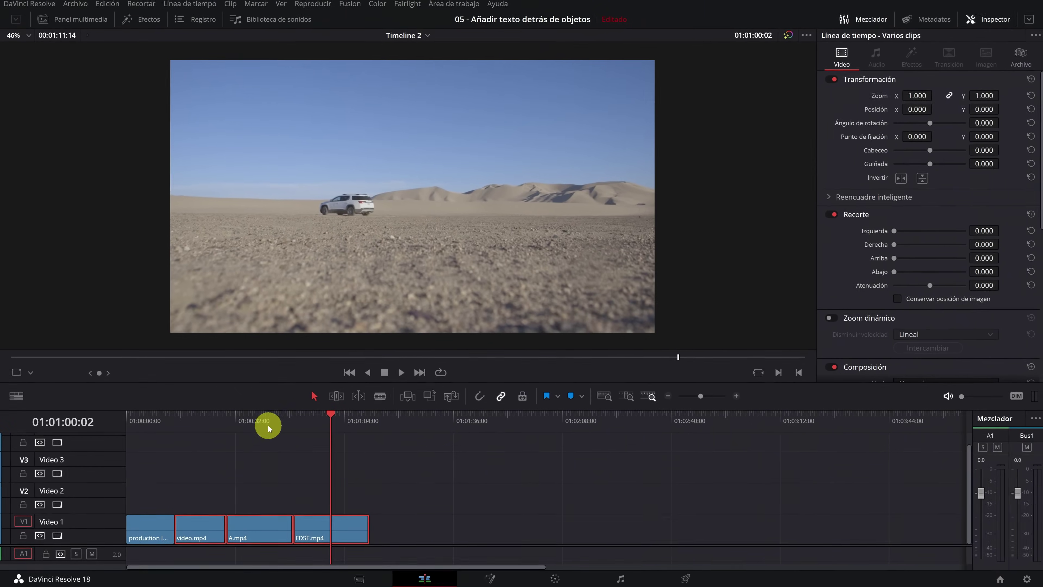
drag(268, 427, 136, 427)
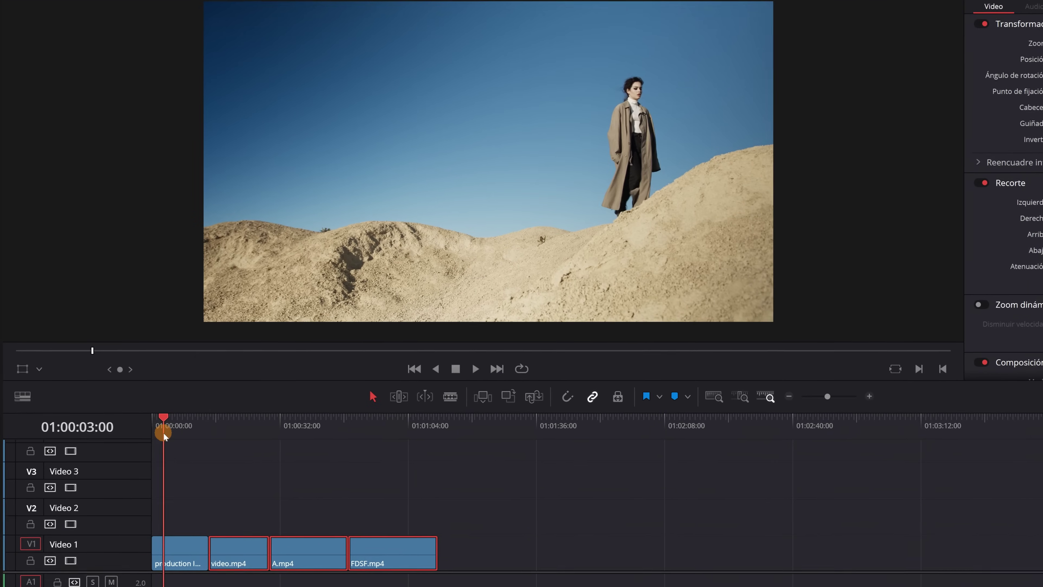
Shift video.mp4, A.mp4 and FDSF.mp4 right and paste a copy of the first clip into the gap
click(143, 532)
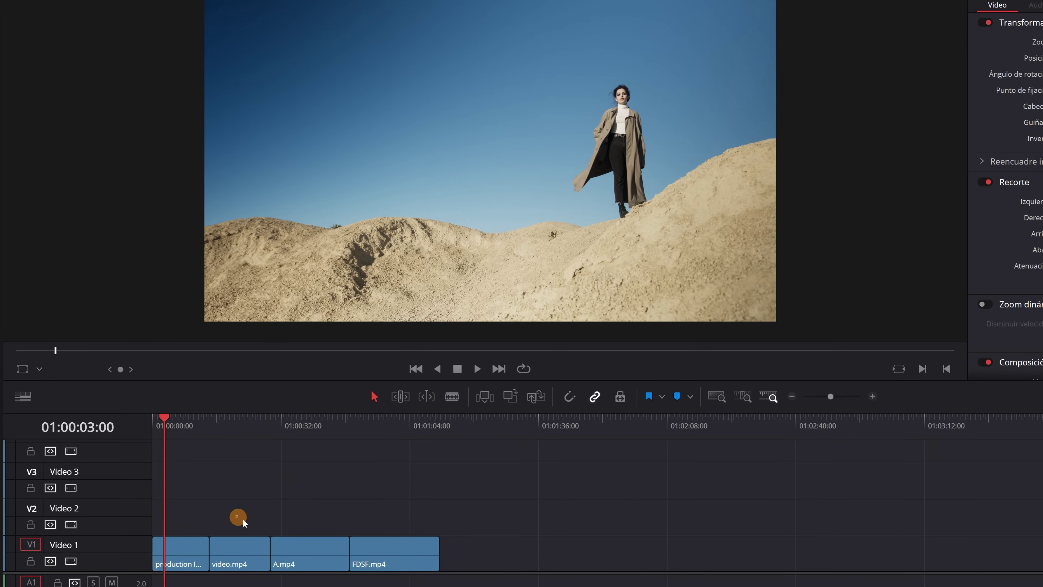
mouse_move(237, 517)
mouse_down()
mouse_move(345, 569)
mouse_move(597, 552)
mouse_up()
right_click(177, 550)
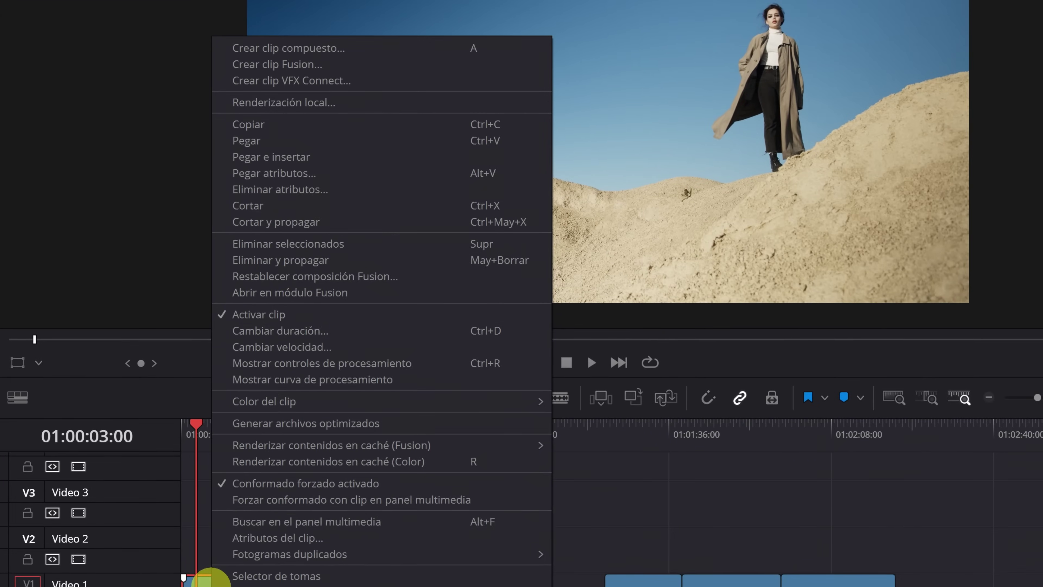
click(266, 155)
click(234, 400)
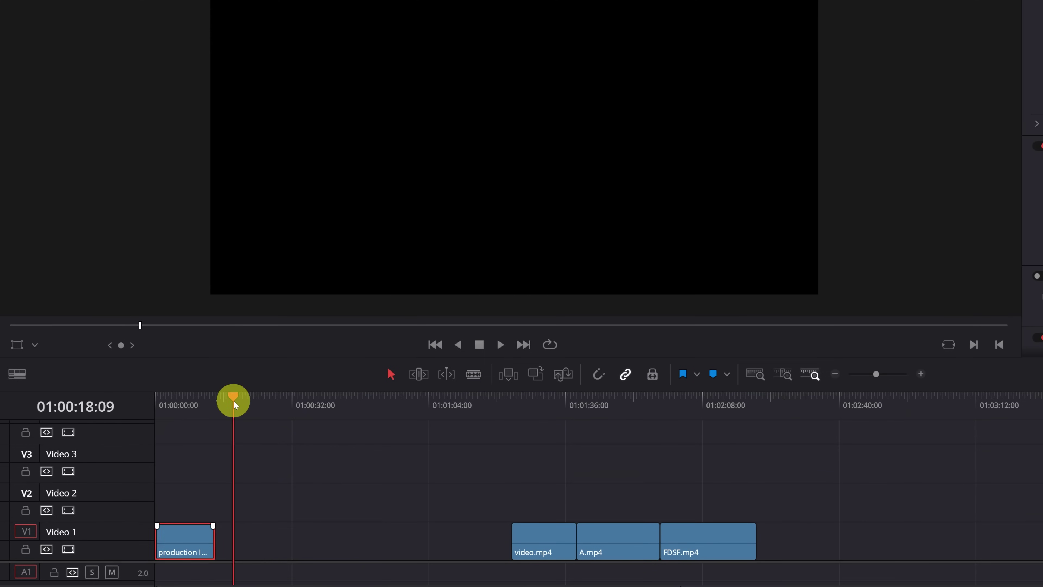
key(ctrl+v)
click(257, 399)
click(630, 578)
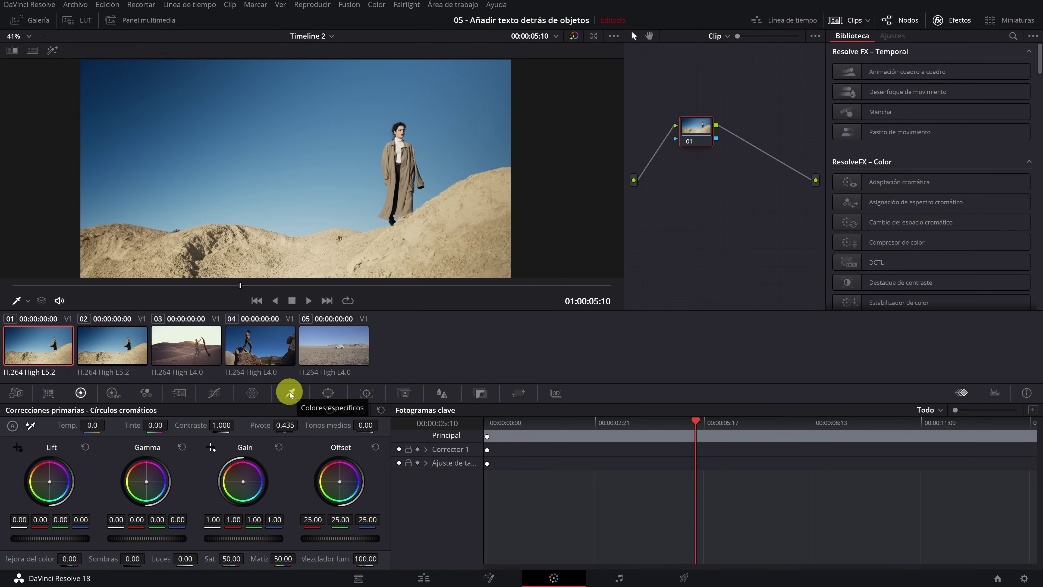
Open the dune clip's qualifier and cycle through RGB and luminance modes, settling on 3D
click(290, 394)
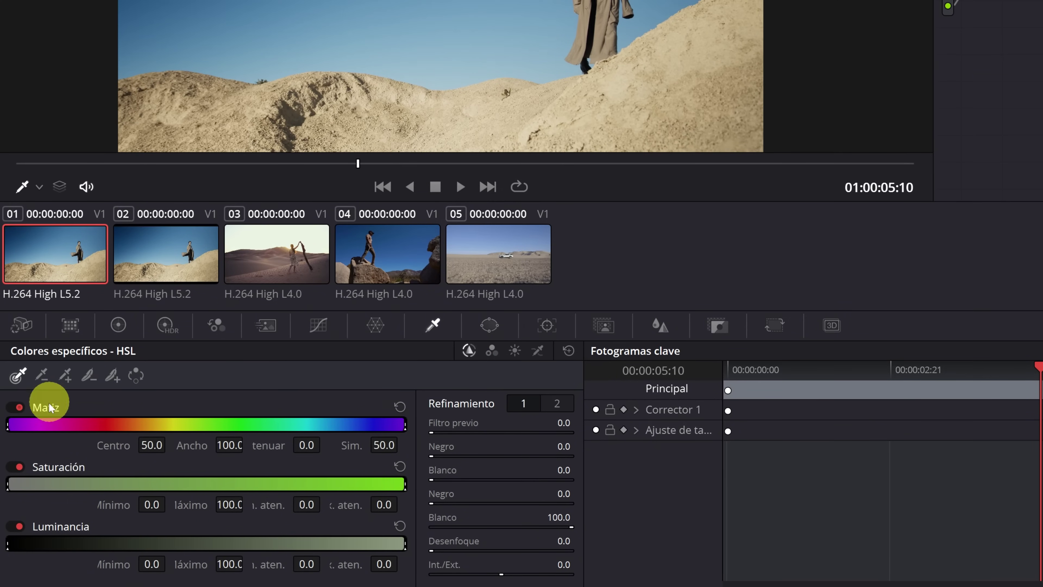
click(494, 353)
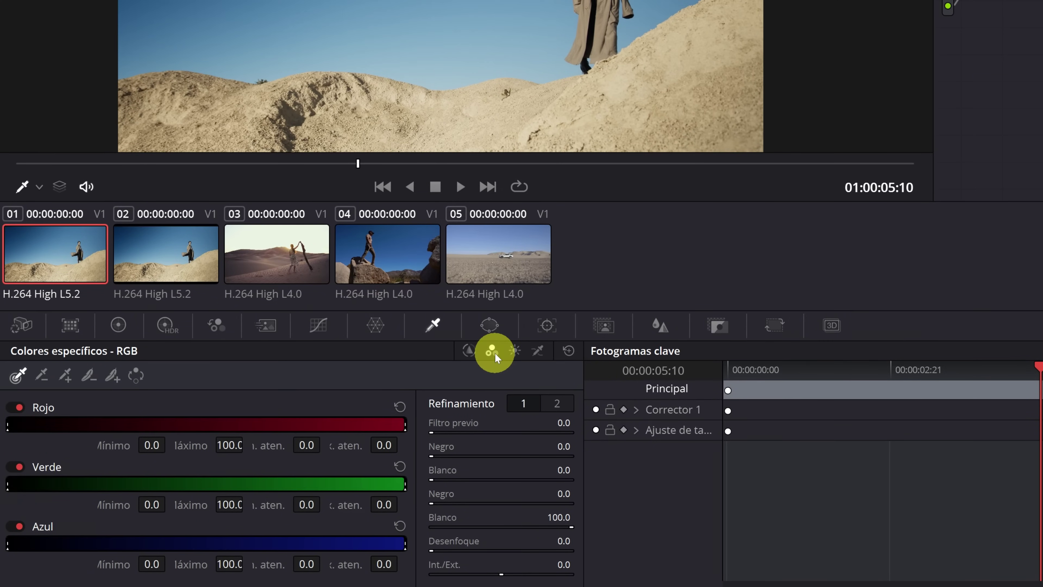
click(515, 352)
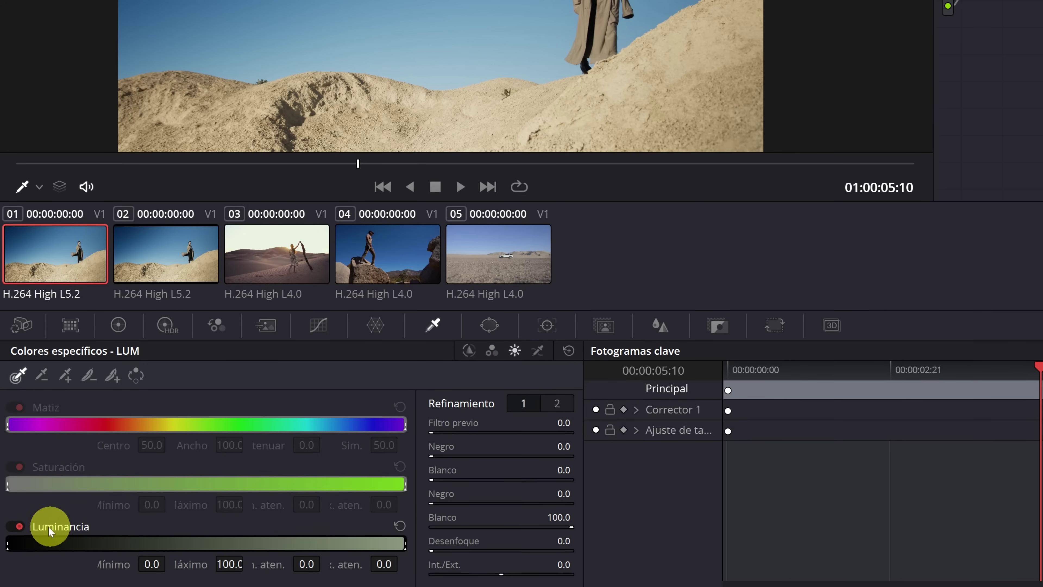
click(538, 351)
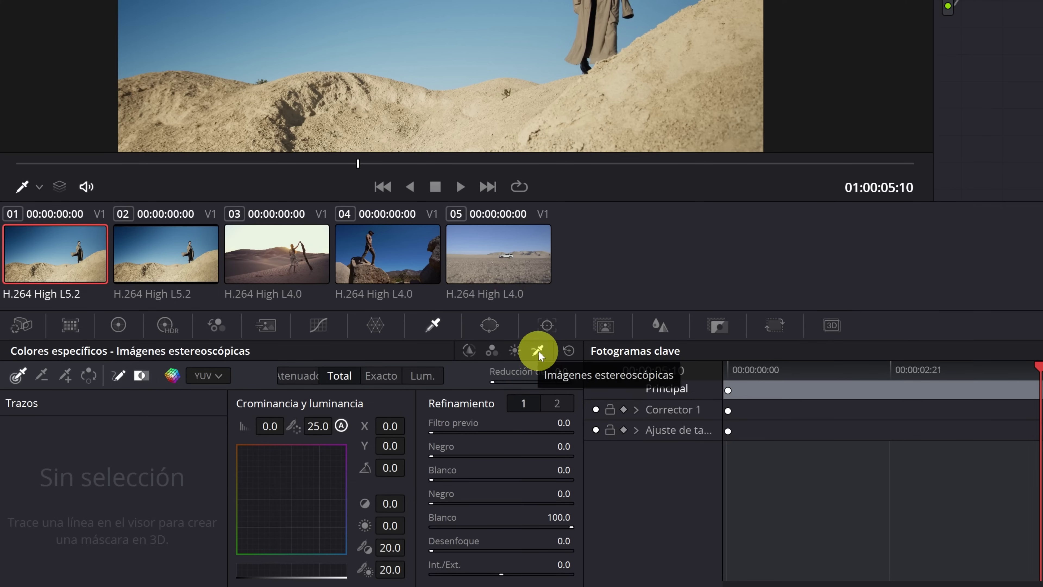
click(19, 378)
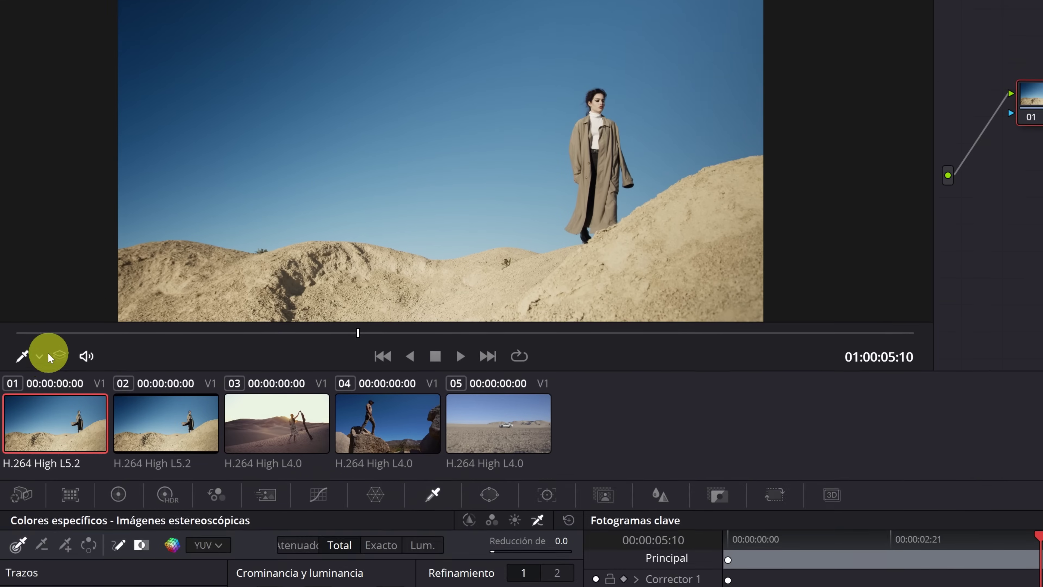
Set the viewer picker to Colores específicos and draw a 3D qualifier stroke across the sky down to the horizon
click(39, 413)
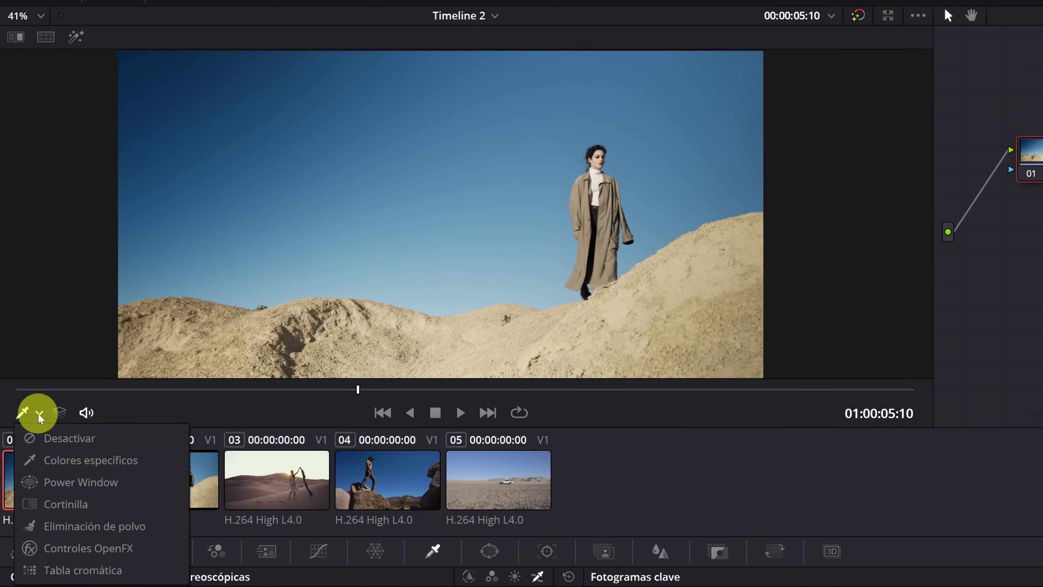
click(79, 462)
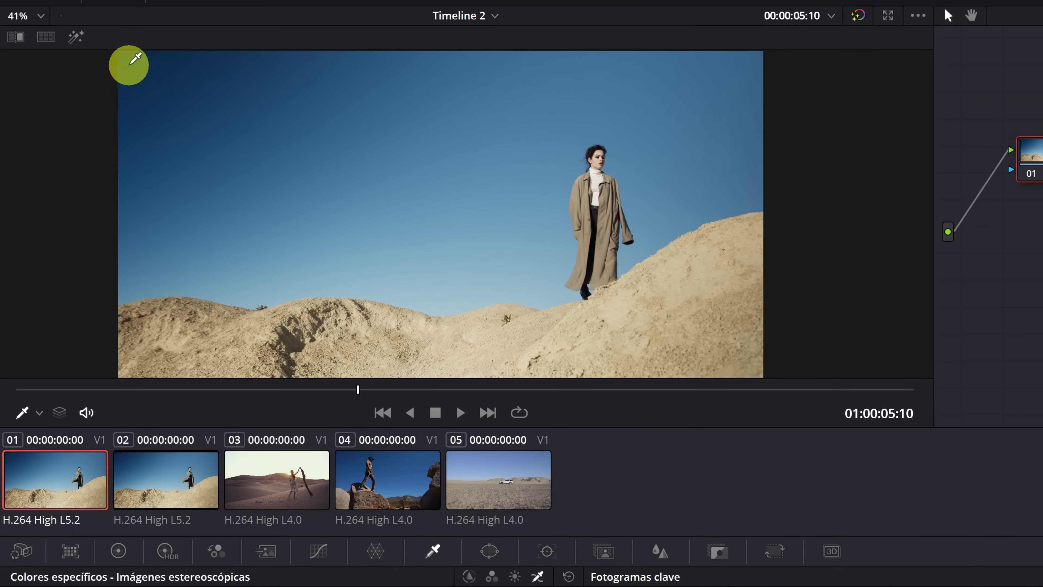
click(130, 64)
drag(132, 64, 559, 110)
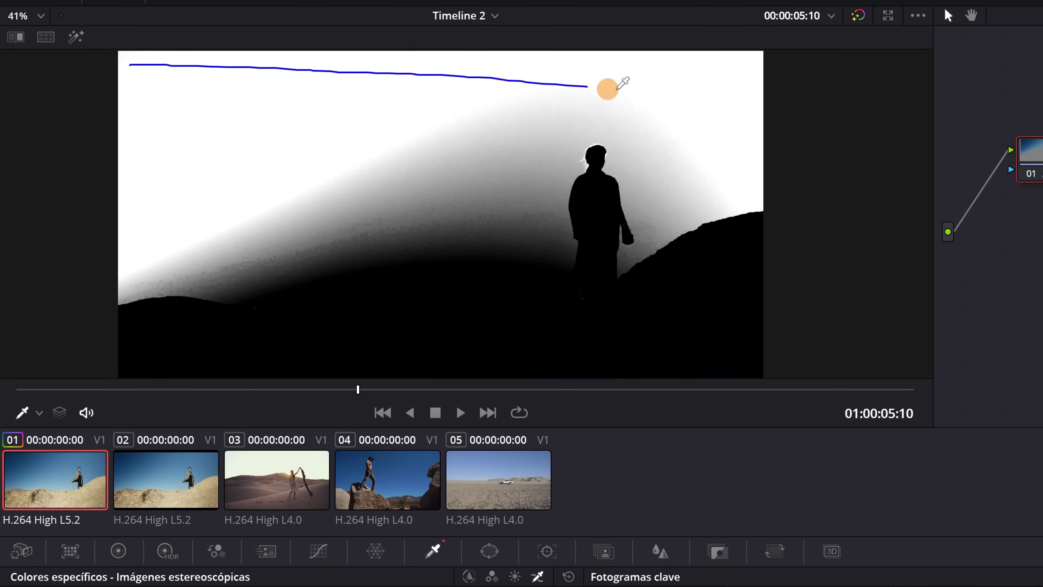
mouse_move(559, 110)
mouse_down()
mouse_move(447, 305)
mouse_move(369, 271)
mouse_up()
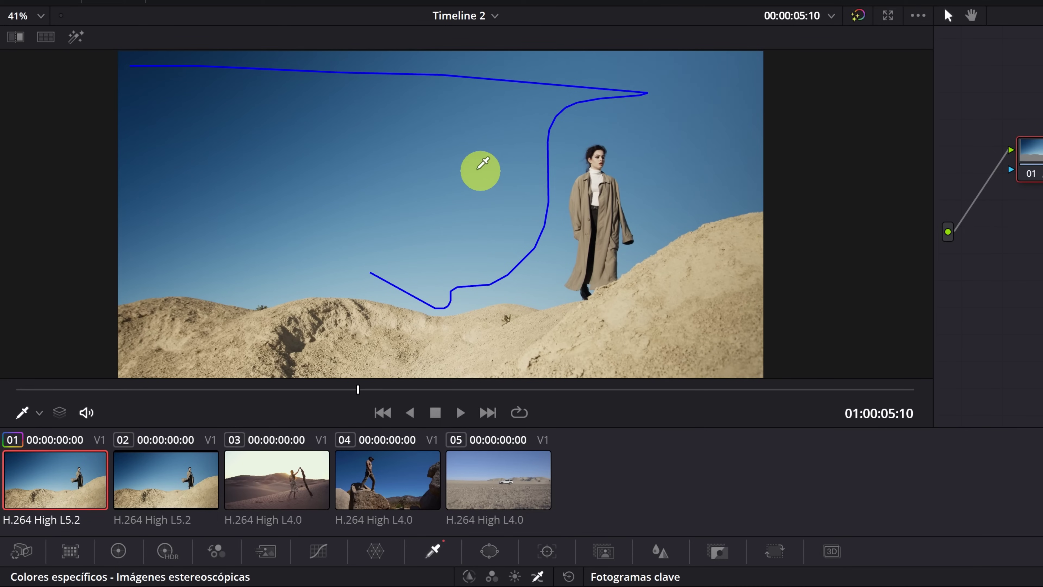
Enable the qualifier highlight and invert the selection so the woman and sand are kept
click(75, 35)
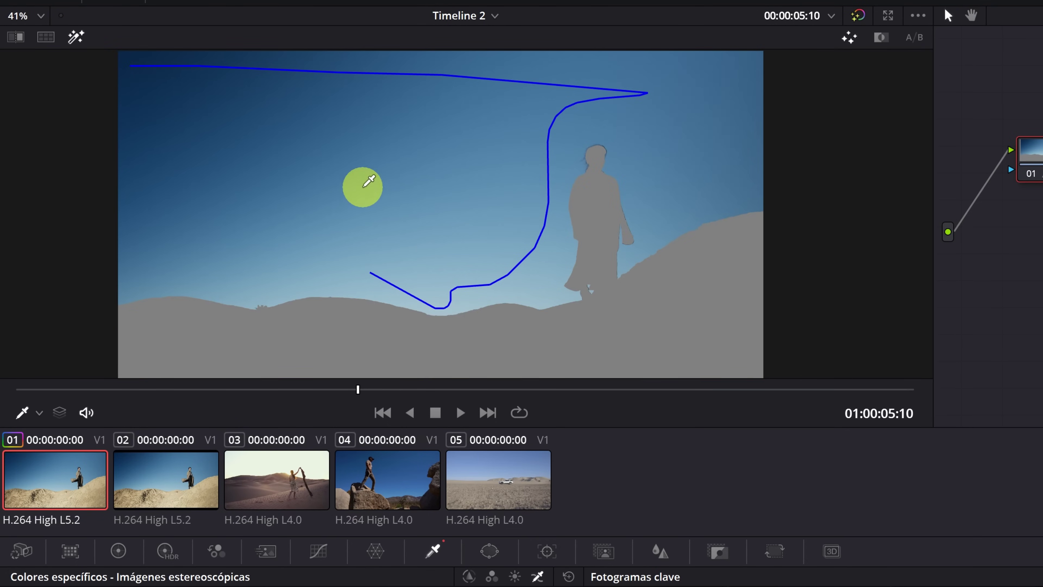
scroll(370, 183, down, 2)
scroll(411, 205, down, 1)
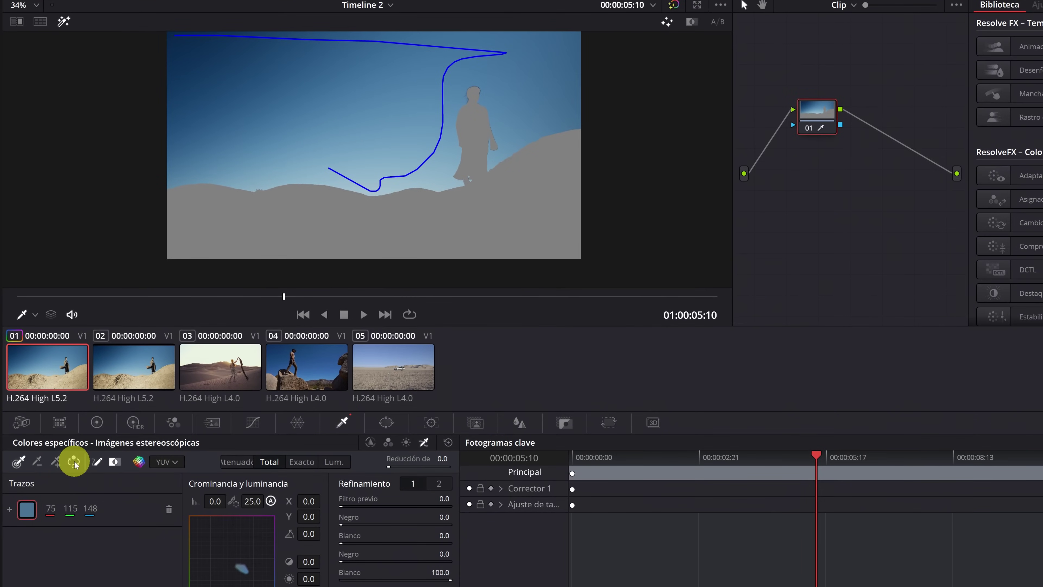
click(74, 462)
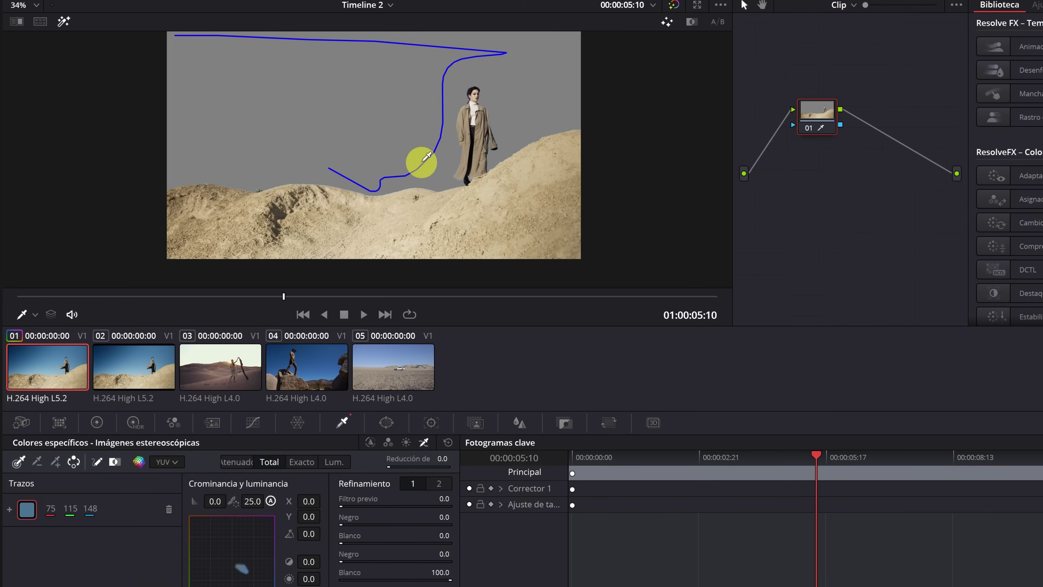
Raise Refinamiento Negro to 7.8 to clean up the matte edge
scroll(427, 181, up, 1)
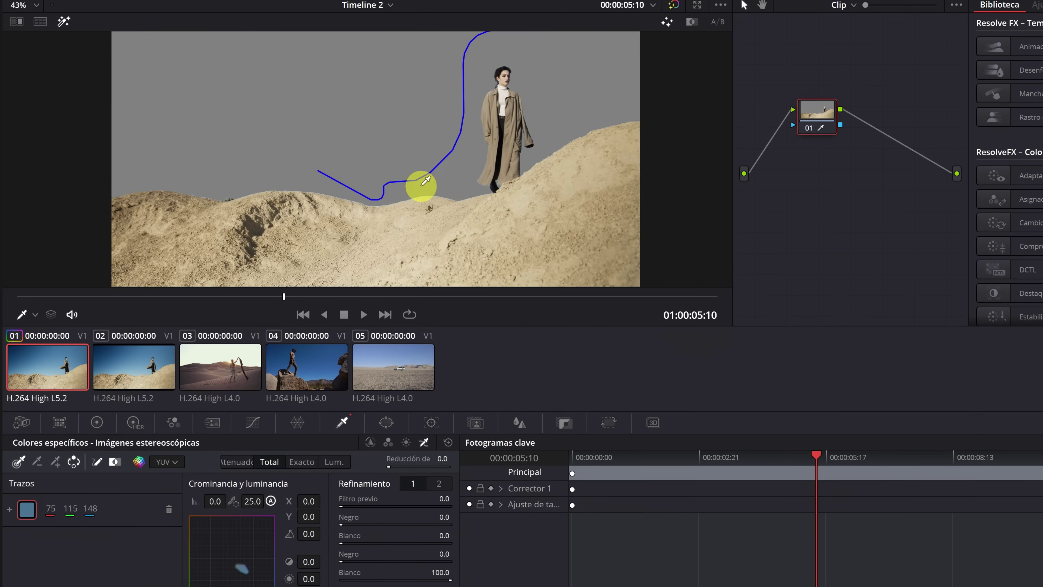
scroll(452, 185, up, 2)
scroll(554, 177, up, 1)
scroll(572, 178, up, 1)
scroll(468, 164, up, 1)
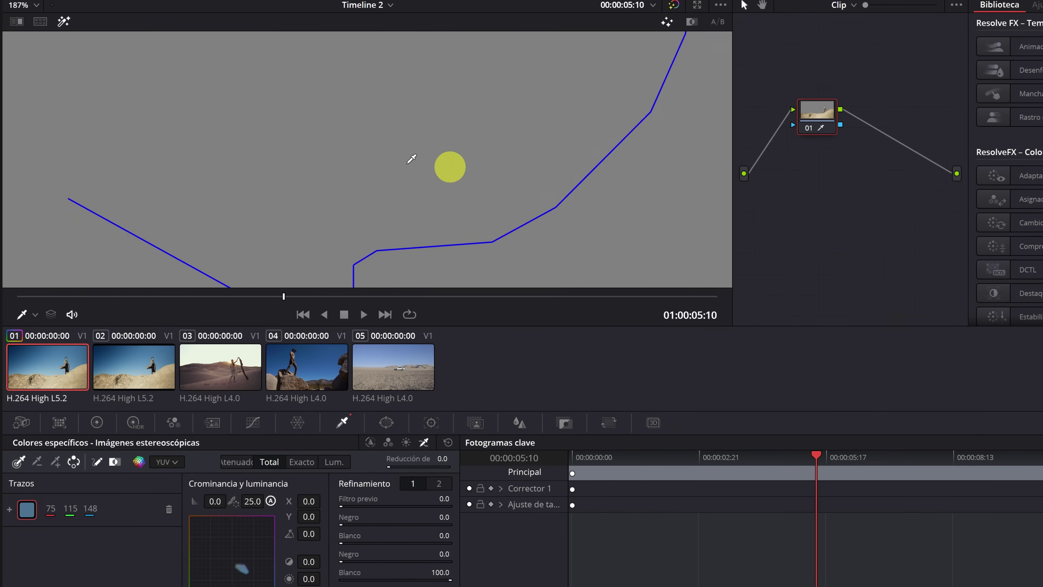
scroll(598, 178, up, 1)
scroll(551, 65, up, 1)
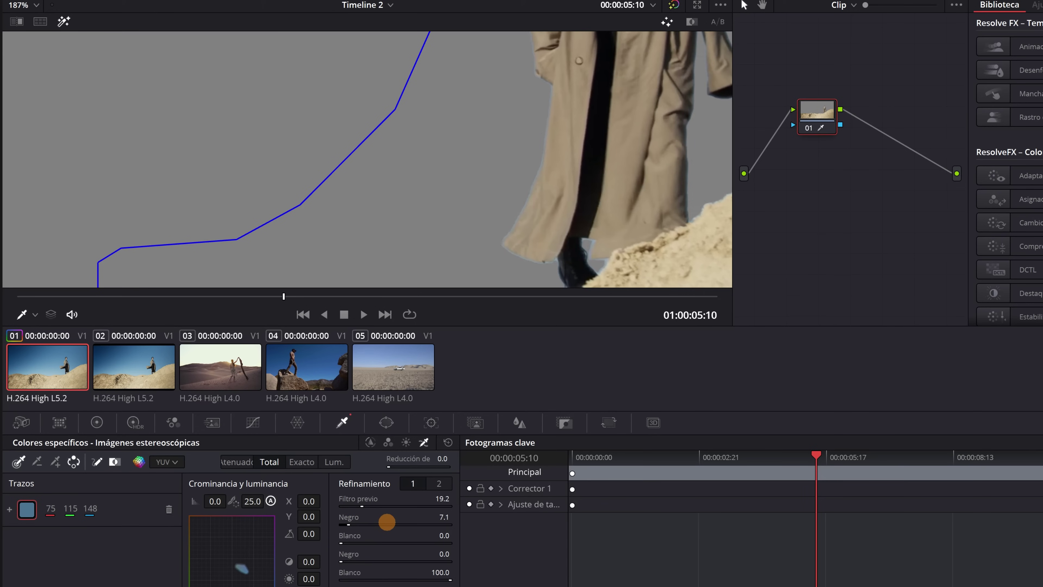
drag(389, 523, 407, 522)
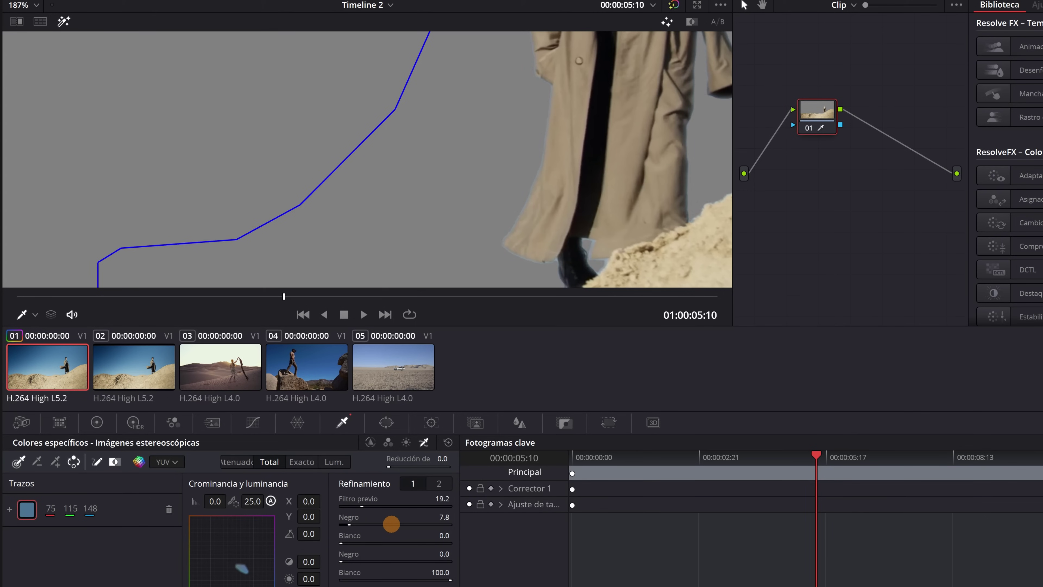
scroll(477, 147, down, 2)
scroll(442, 167, down, 3)
scroll(329, 151, down, 3)
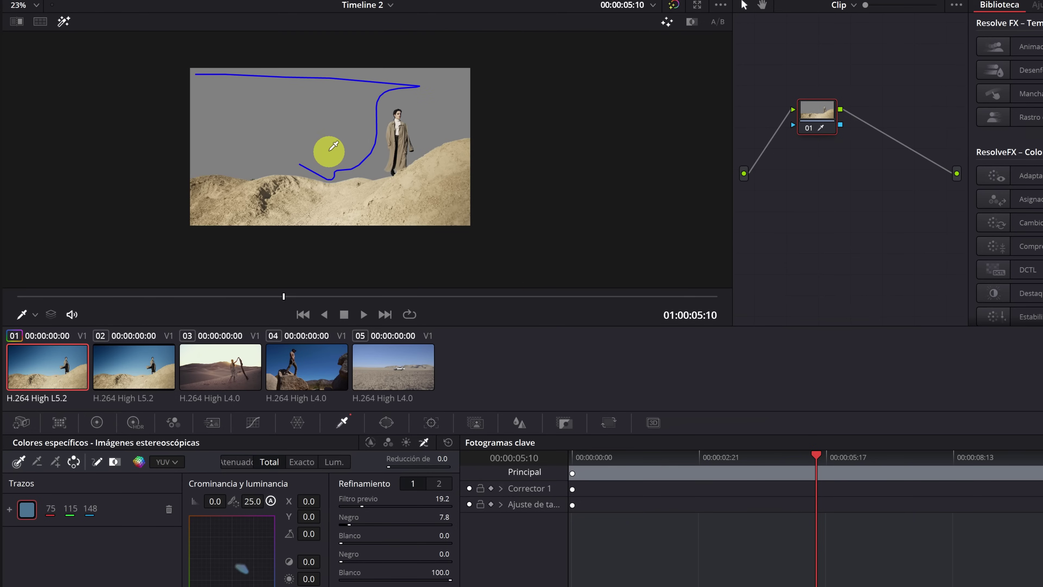
scroll(327, 152, up, 1)
scroll(312, 148, up, 1)
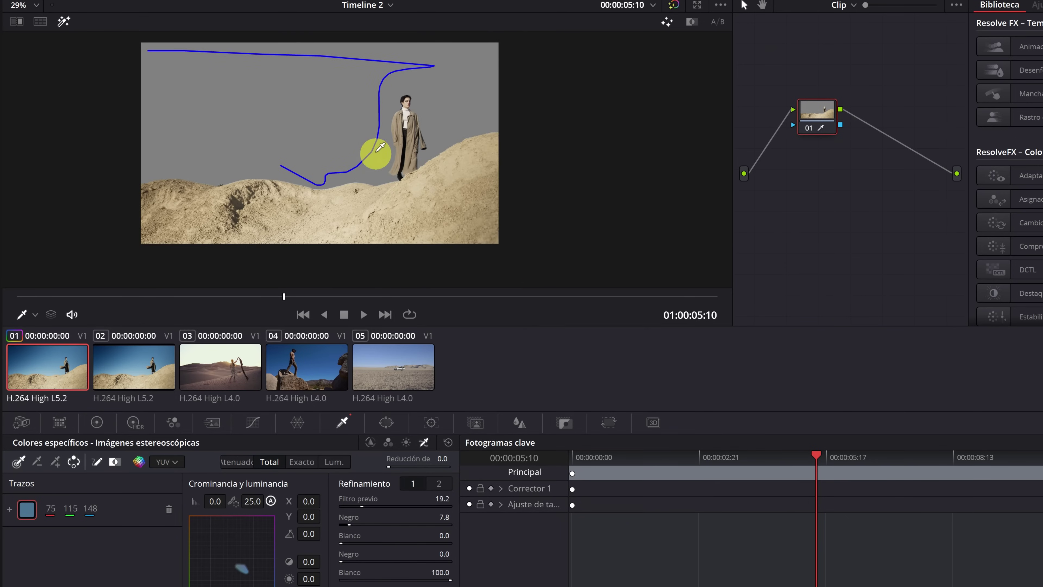
On clip 03, sample the sky with a 3D qualifier stroke, invert it, and raise the pre-filter
click(210, 367)
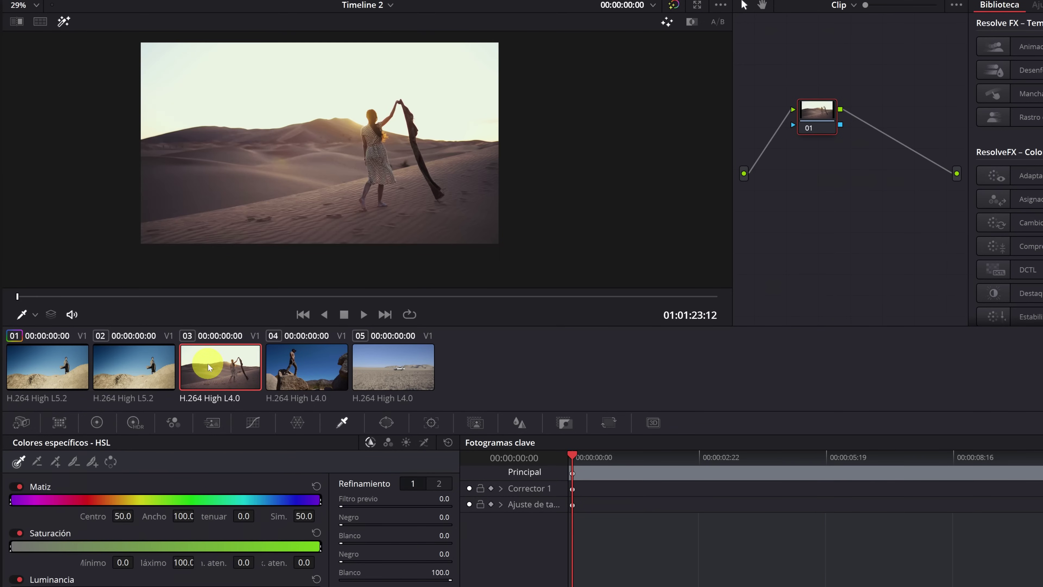
click(424, 442)
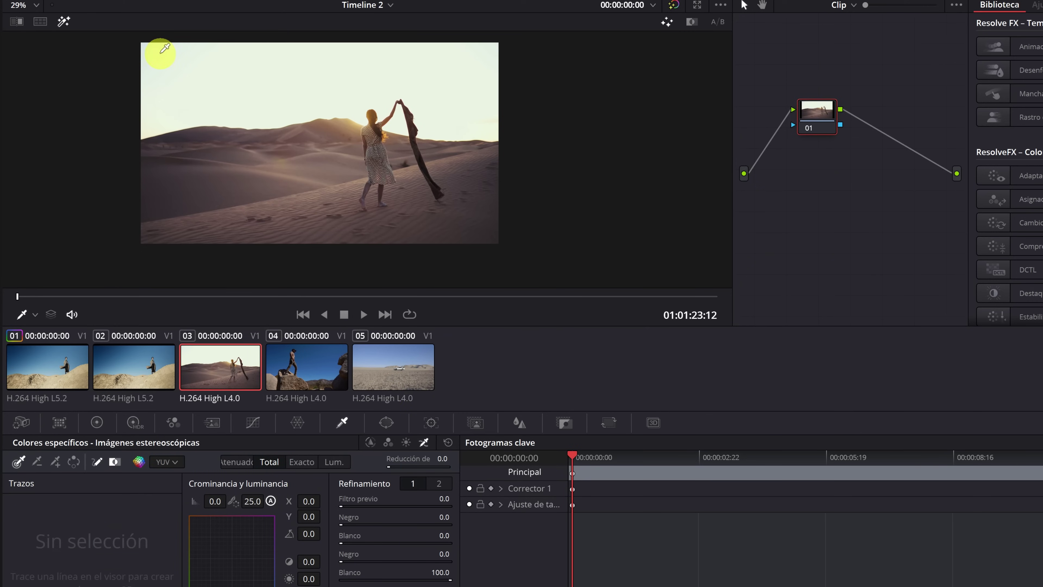
mouse_move(162, 46)
mouse_down()
mouse_move(317, 53)
mouse_move(502, 119)
mouse_up()
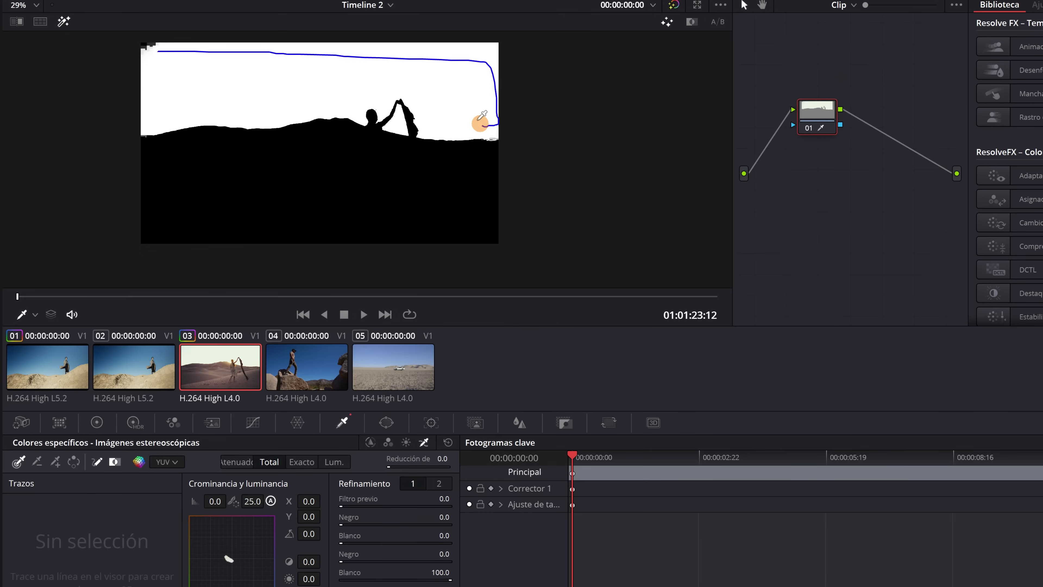
drag(151, 39, 147, 41)
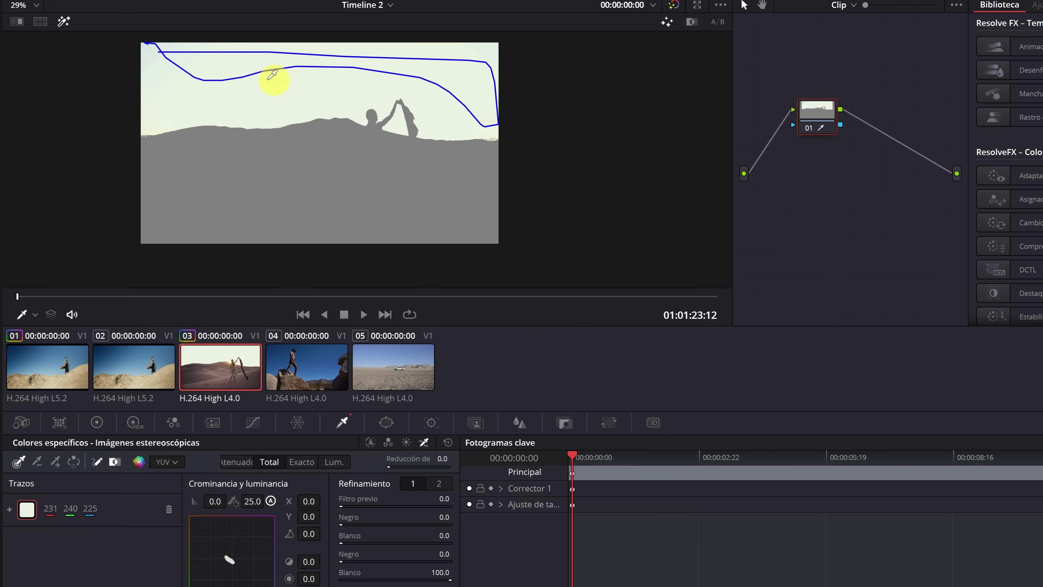
click(74, 462)
scroll(395, 121, up, 3)
scroll(366, 140, up, 3)
drag(336, 509, 382, 505)
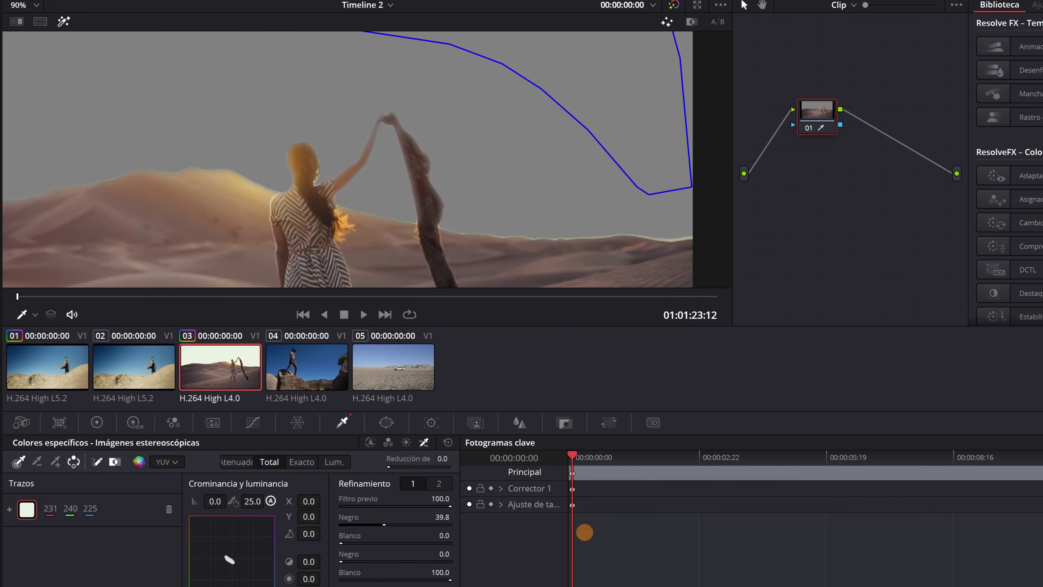
On clip 04, sample the sky with a 3D stroke, invert it, and toggle the highlight off and on
key(Down)
click(423, 442)
mouse_move(172, 104)
mouse_down()
mouse_move(345, 199)
mouse_move(302, 168)
mouse_up()
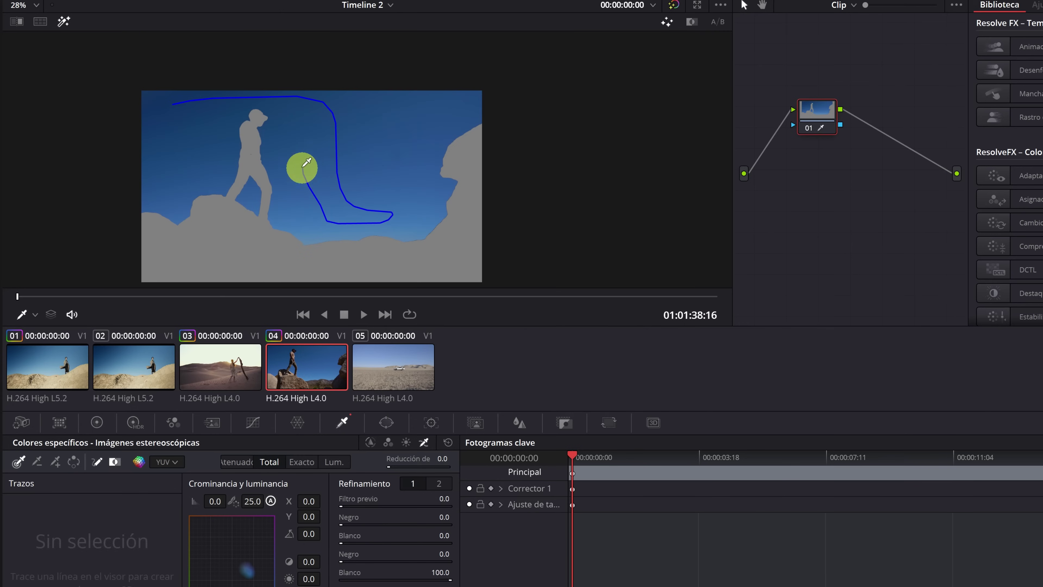
click(73, 461)
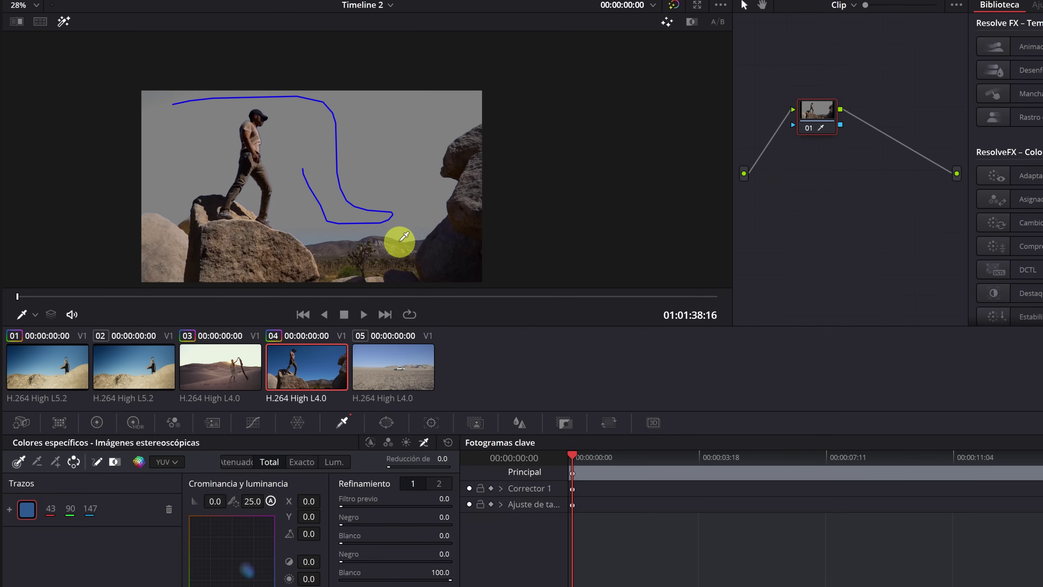
scroll(404, 236, up, 5)
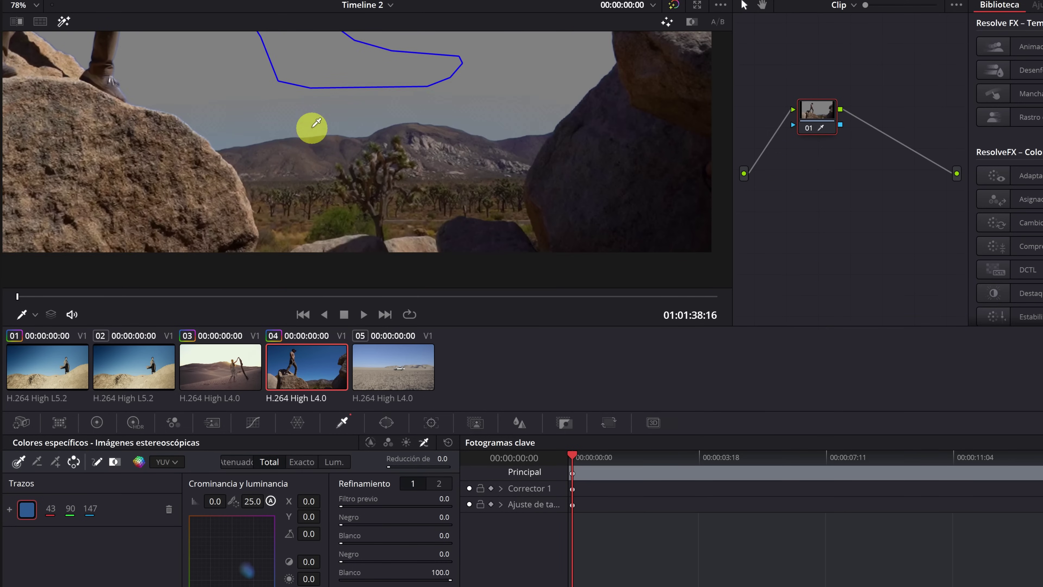
click(65, 21)
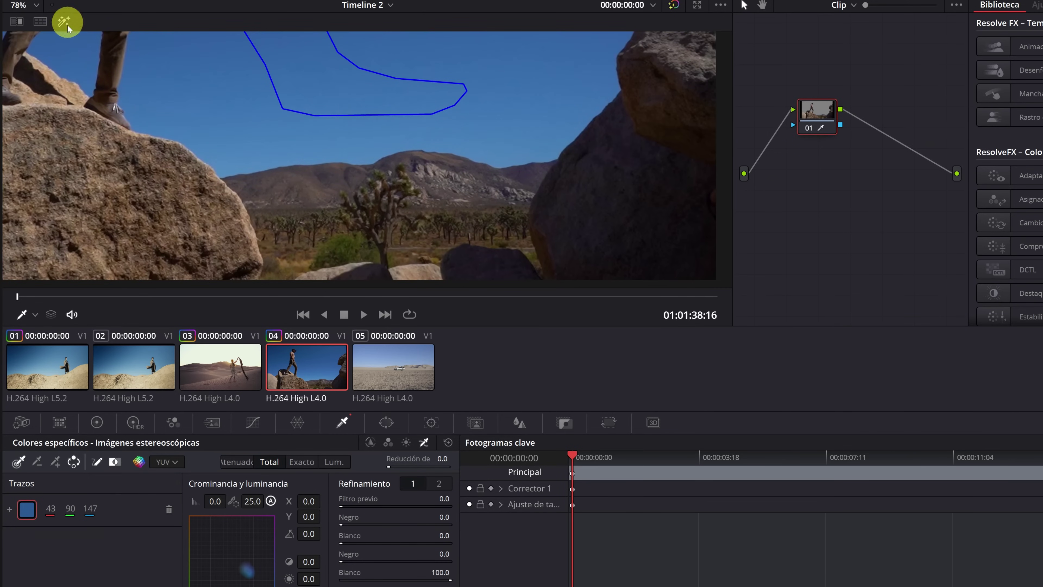
click(64, 22)
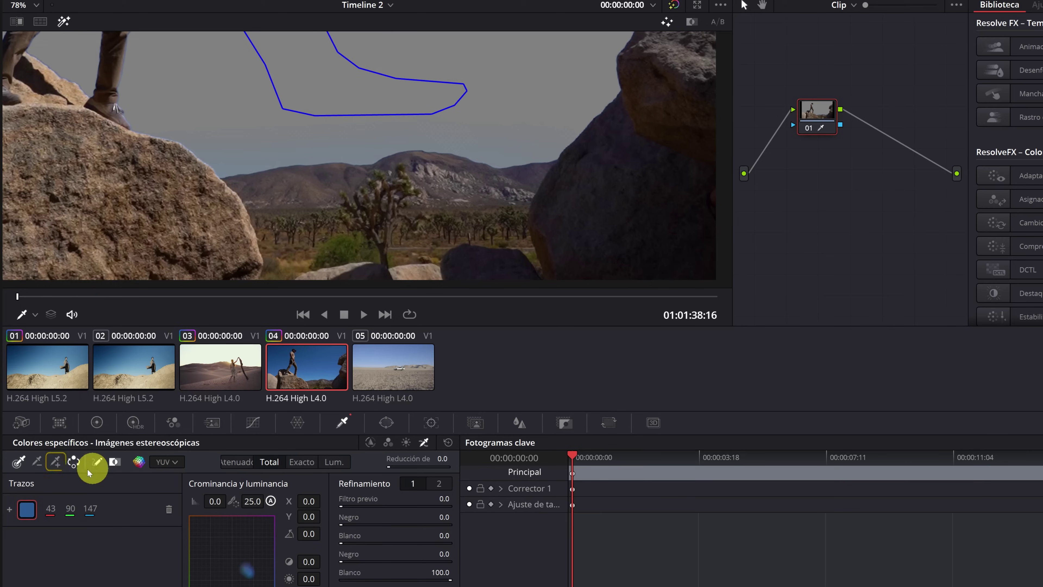
Add extra sky samples along the horizon, then replace them with one new sky sample
click(56, 463)
mouse_move(237, 161)
mouse_down()
mouse_move(267, 154)
mouse_move(253, 133)
mouse_up()
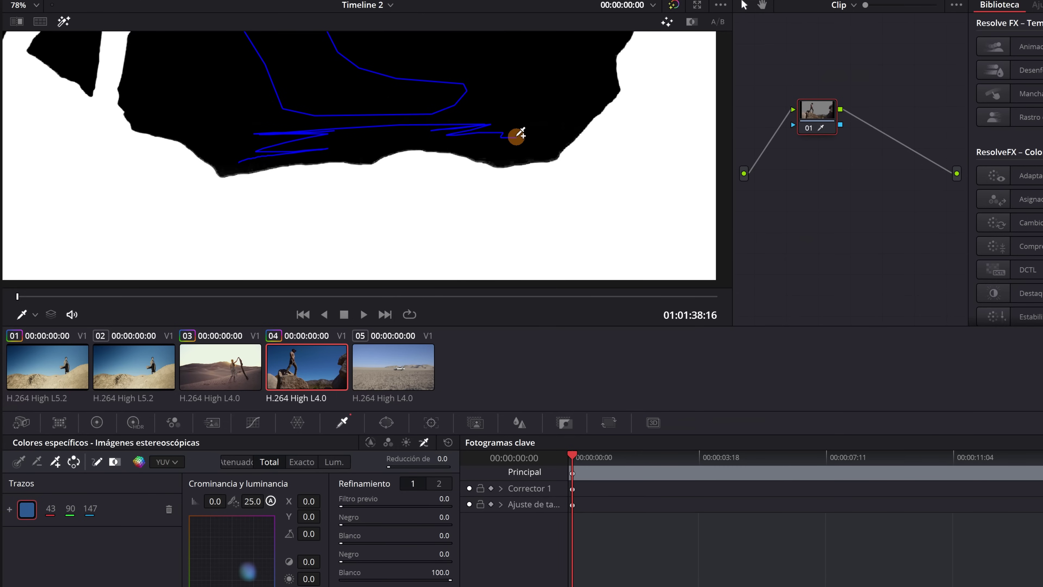
drag(516, 136, 517, 136)
scroll(517, 136, down, 3)
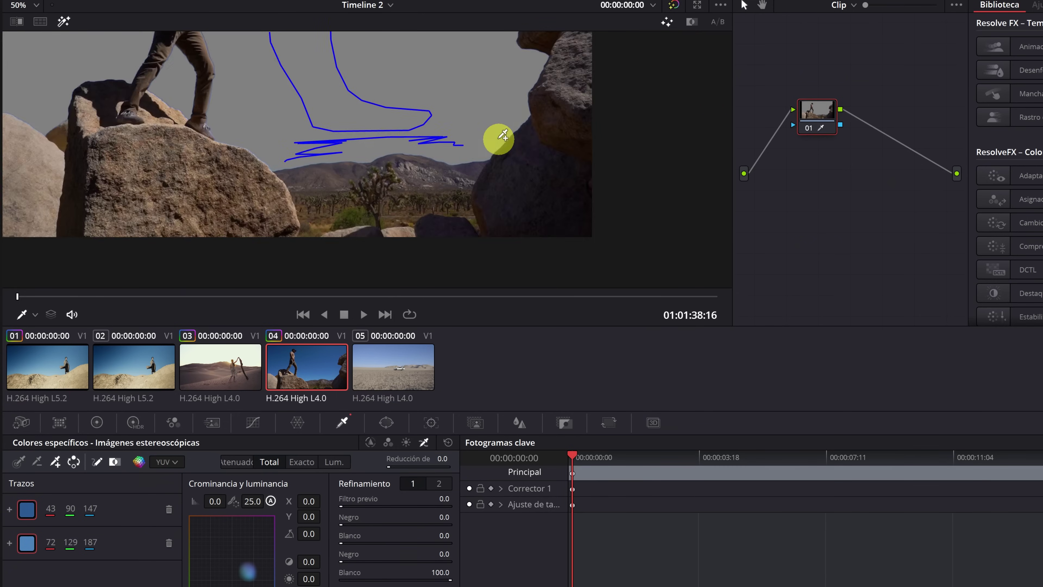
scroll(496, 137, down, 3)
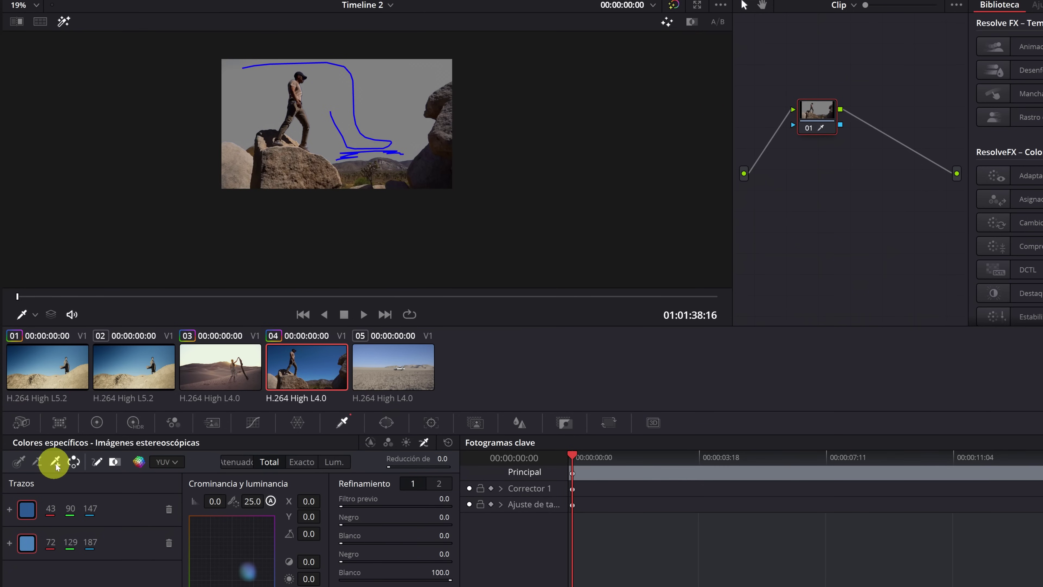
click(19, 462)
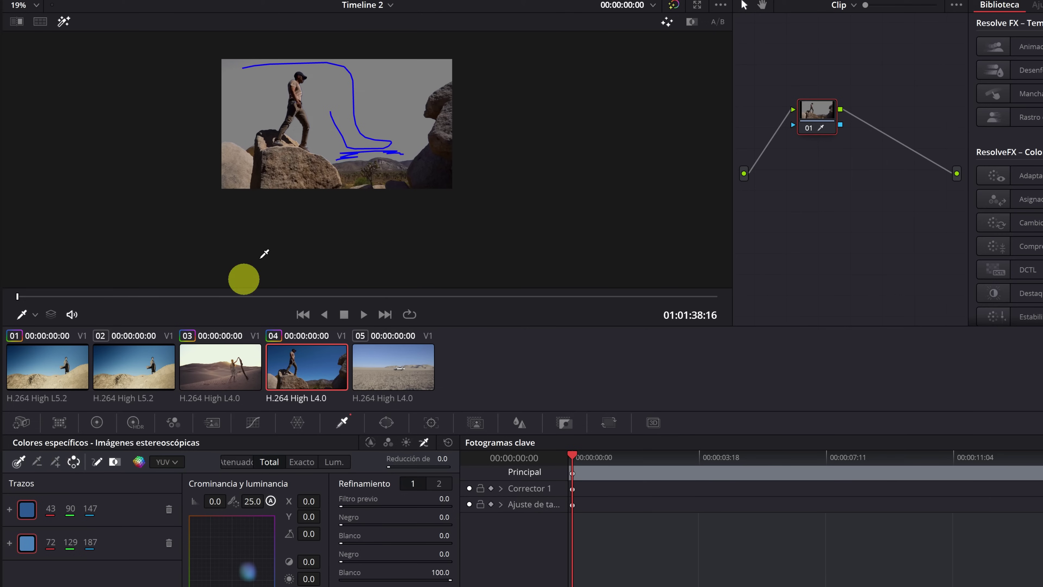
click(404, 85)
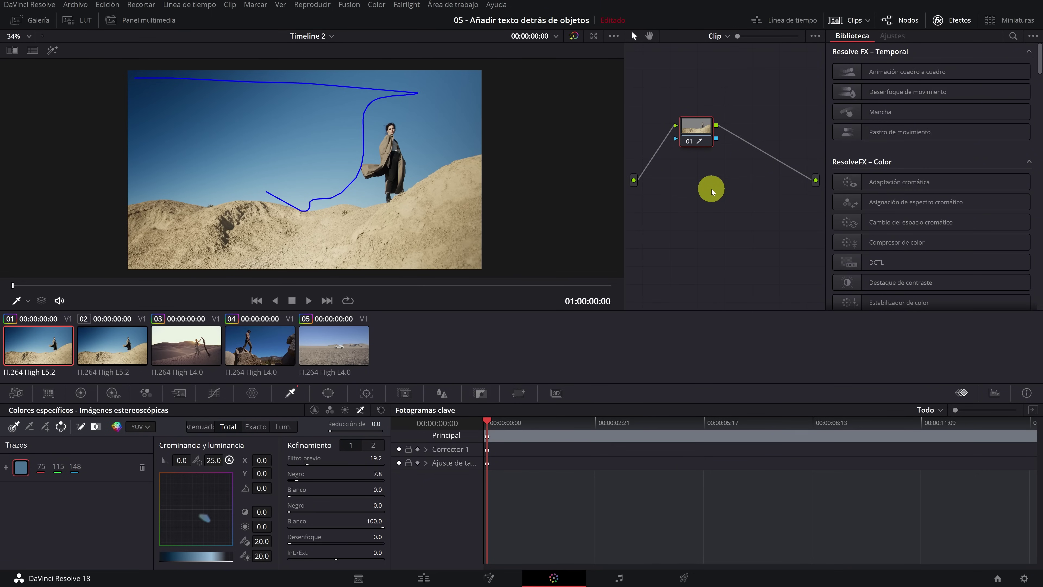
Add an alpha output (Agregar salida de alfa) and connect the node's alpha to it
right_click(712, 192)
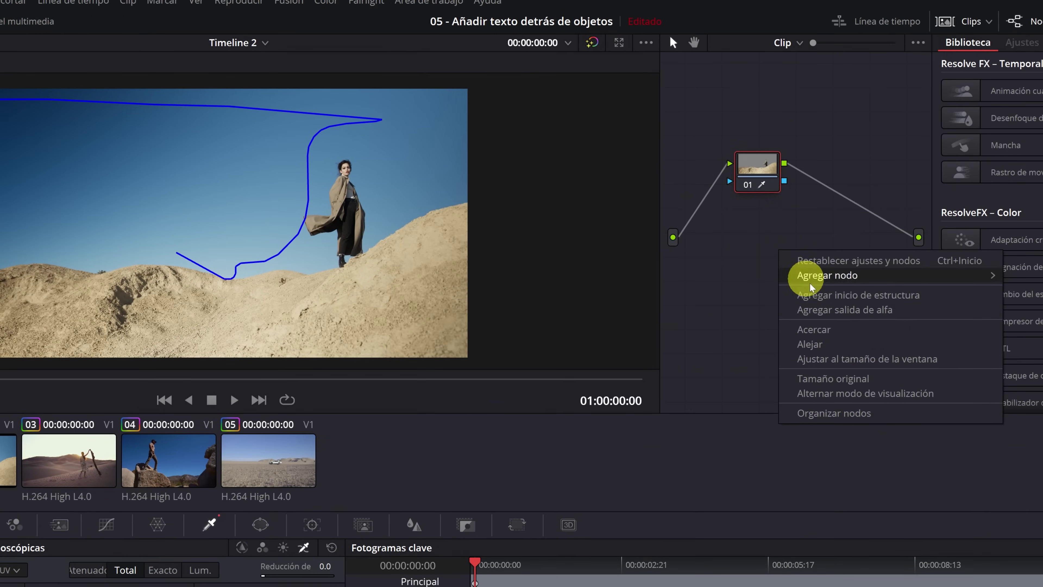
click(843, 308)
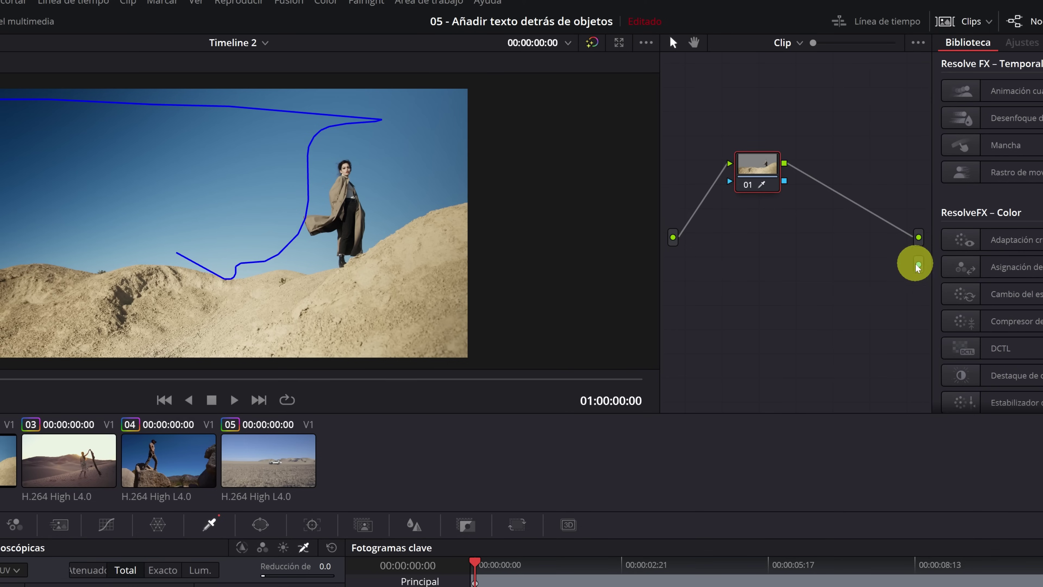
mouse_move(784, 181)
mouse_down()
mouse_move(891, 271)
mouse_move(917, 263)
mouse_up()
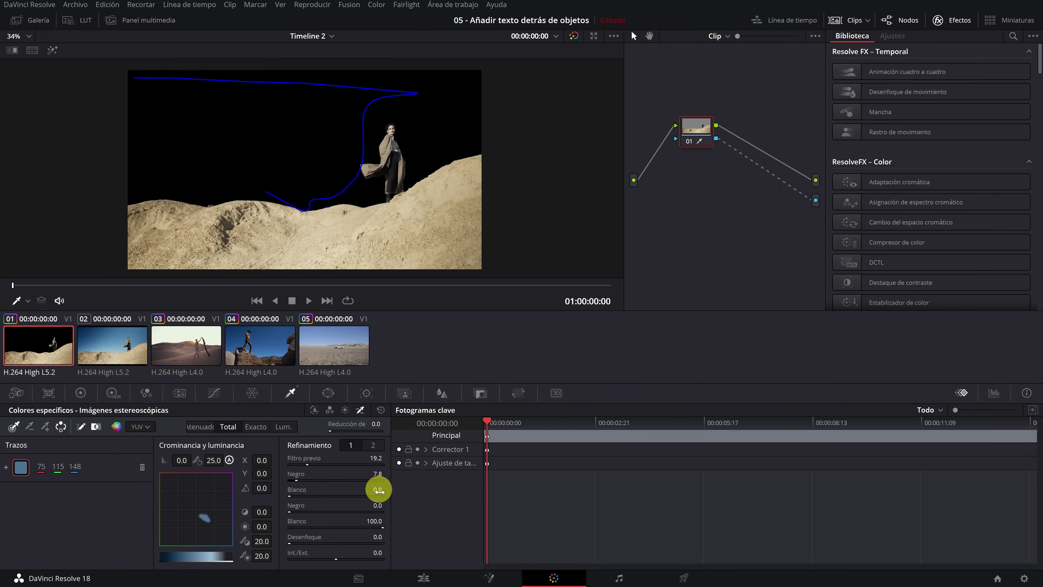
On the Edit page, move the sky-keyed desert clip up to Video 3
click(424, 579)
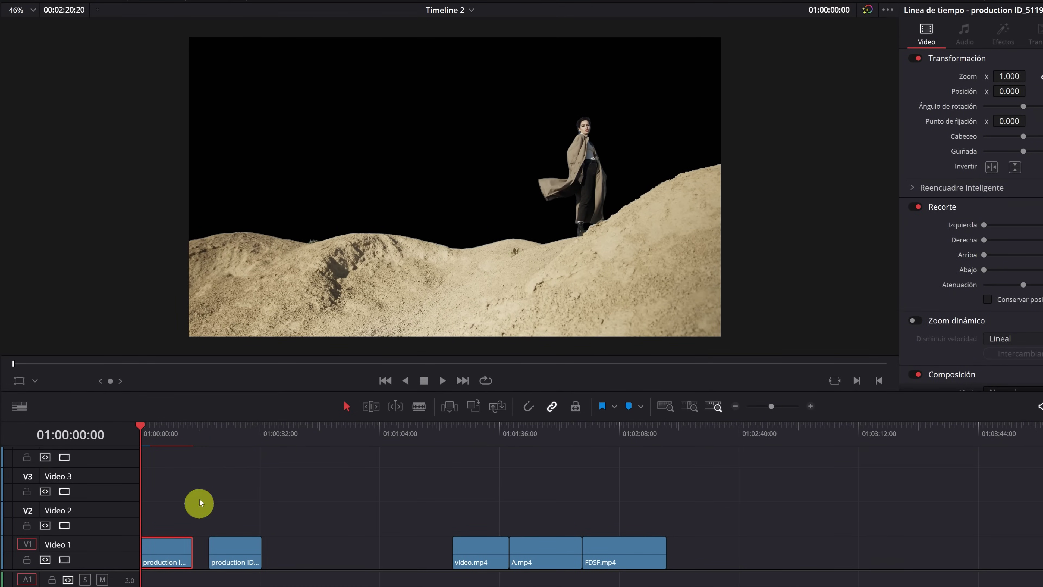
click(226, 438)
click(236, 557)
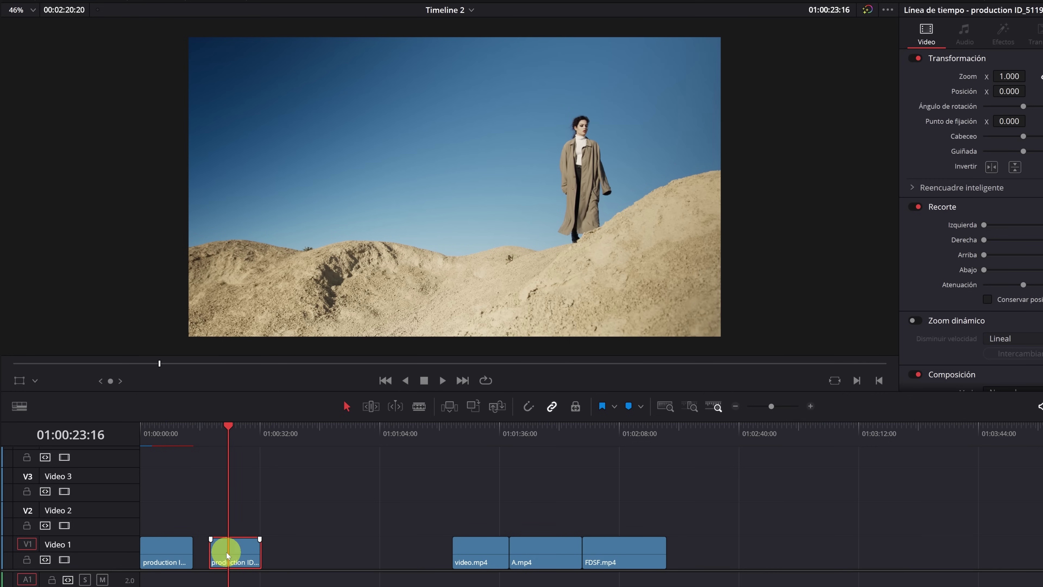
click(154, 431)
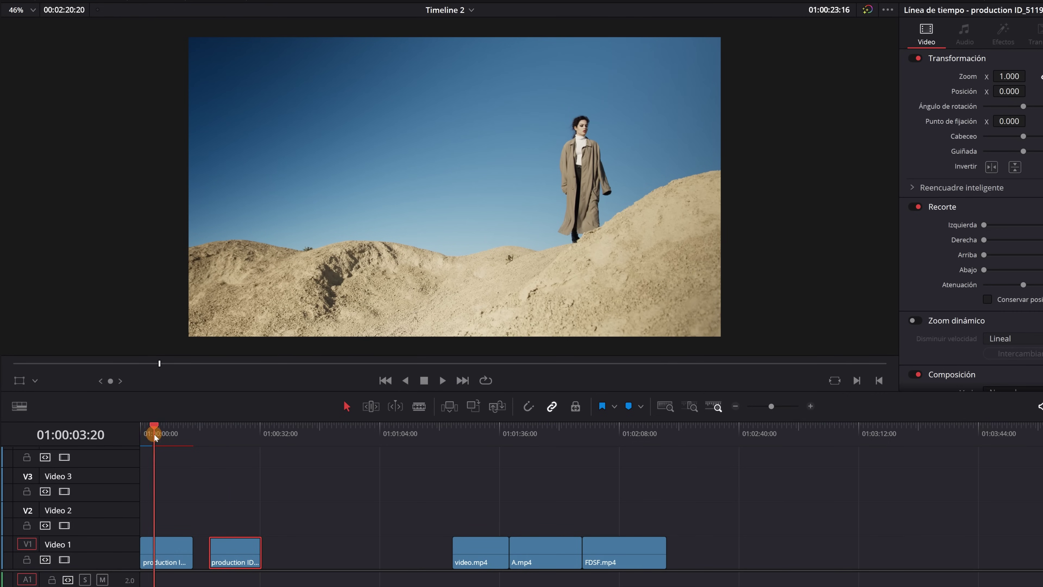
click(161, 547)
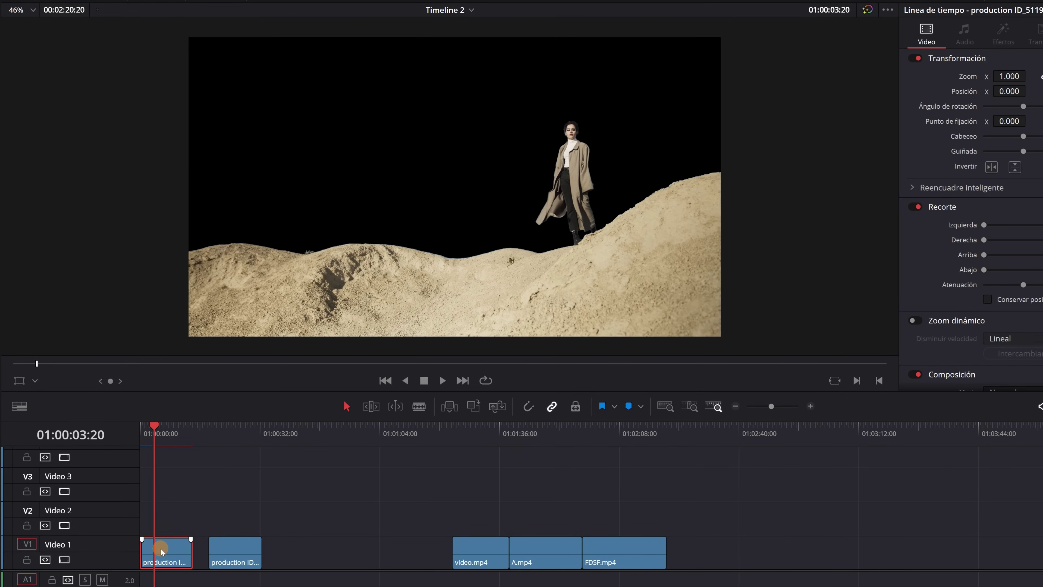
drag(161, 551, 144, 478)
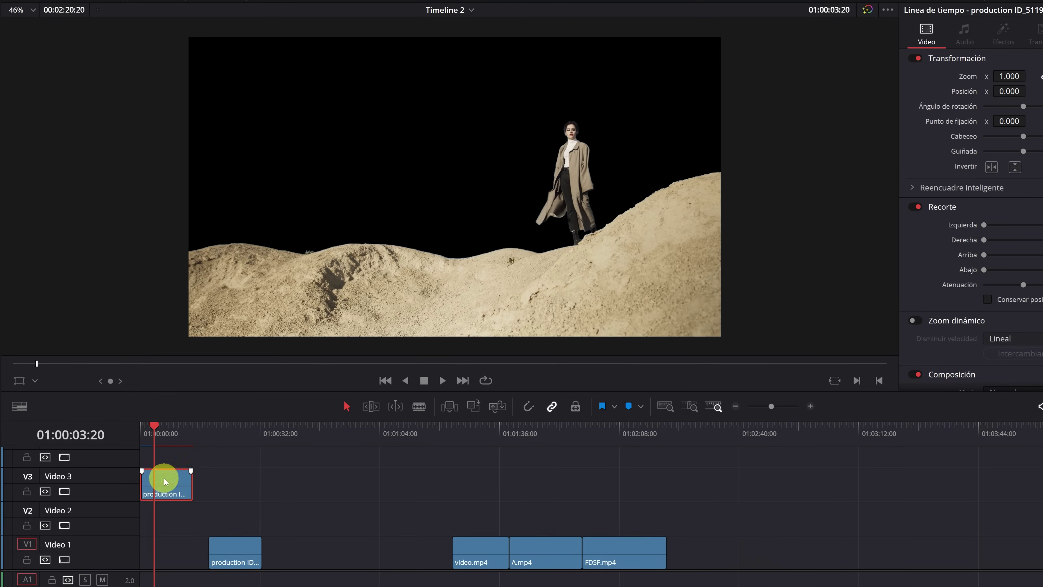
Align the unkeyed desert clip on Video 1 to the timeline start and zoom the timeline in
click(232, 462)
click(166, 427)
drag(235, 552, 156, 555)
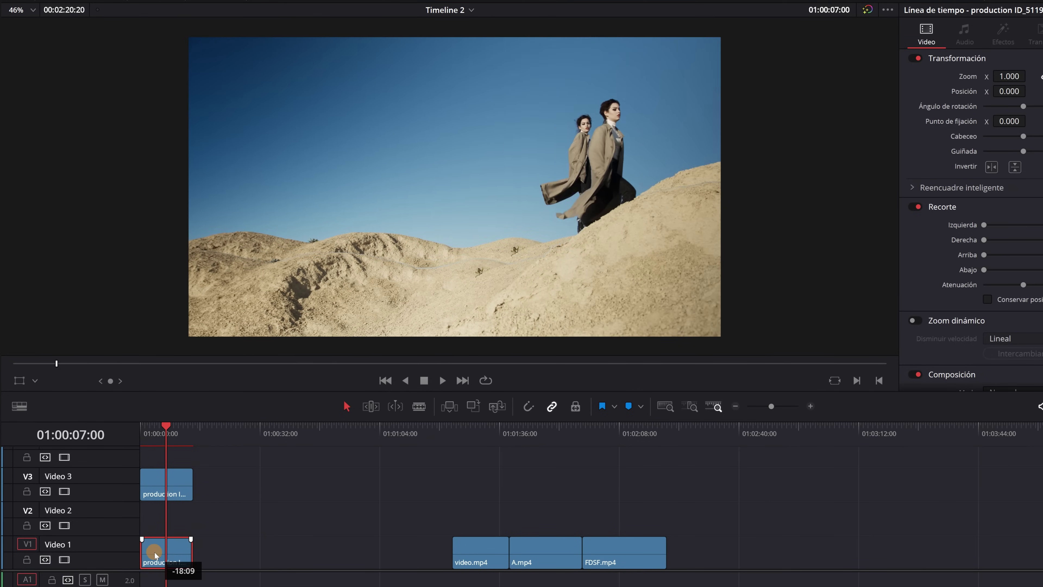
key(ctrl+equal)
key(ctrl+equal)
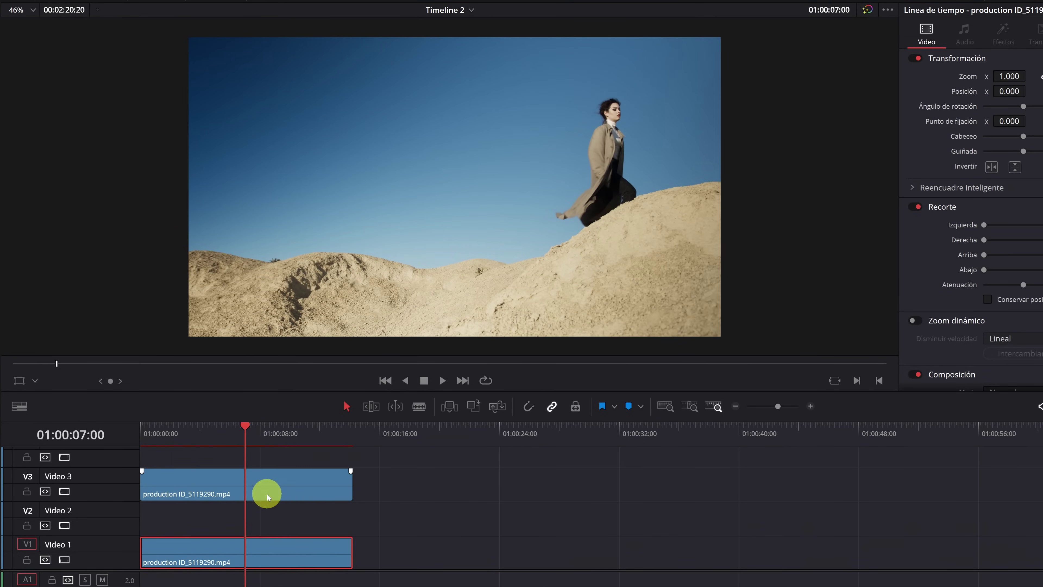
key(ctrl+equal)
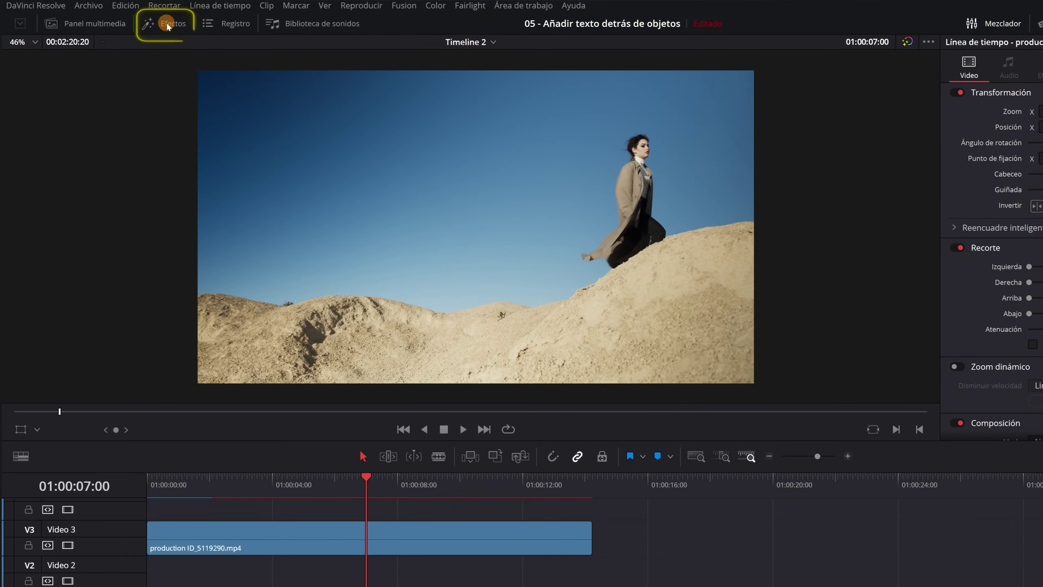
Place a Texto title on Video 2 and stretch it to the length of the desert clips
click(168, 25)
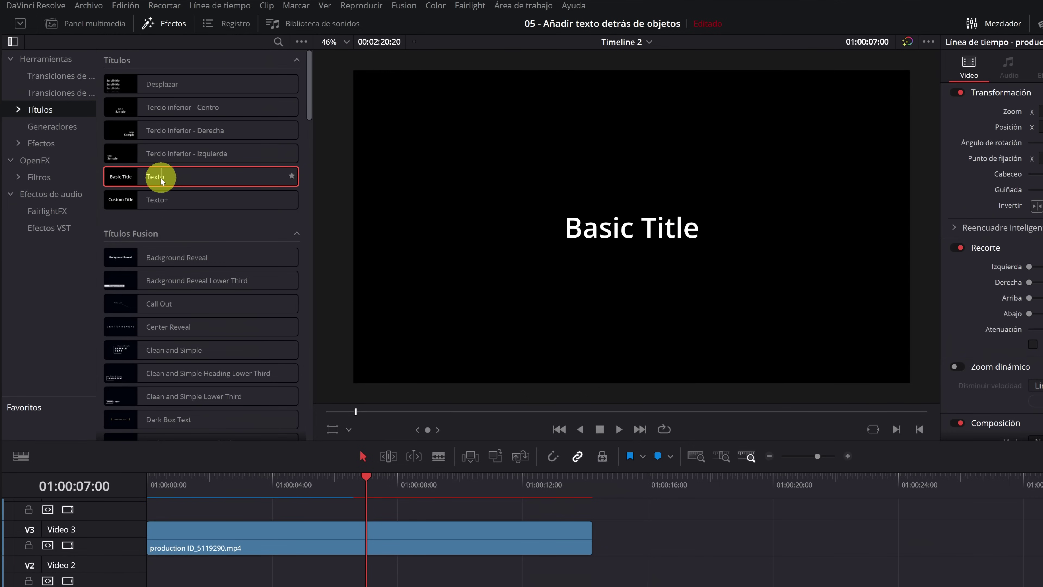
mouse_move(152, 177)
mouse_down()
mouse_move(256, 493)
mouse_move(200, 492)
mouse_up()
drag(288, 493, 571, 502)
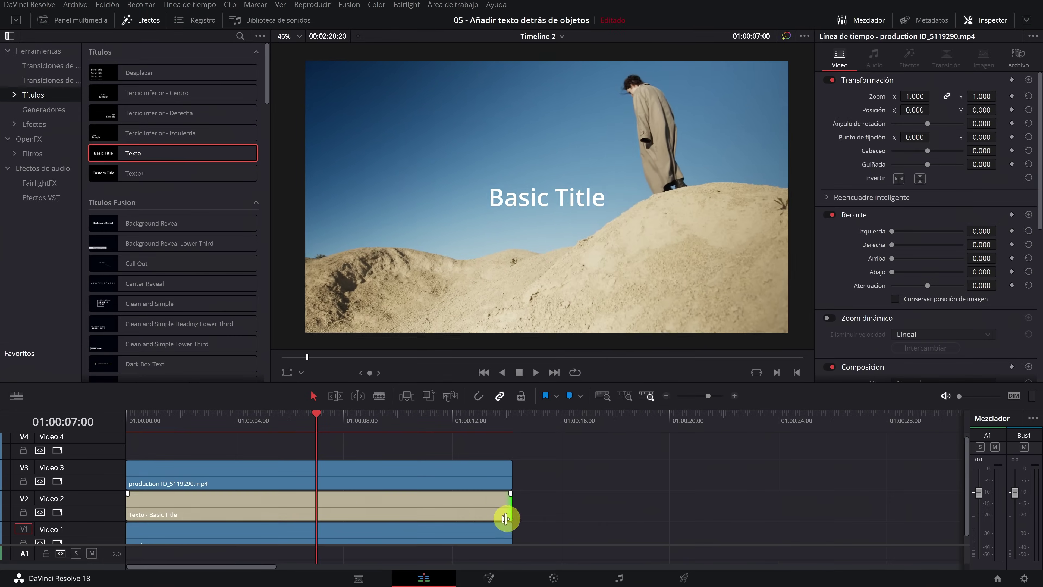
click(431, 515)
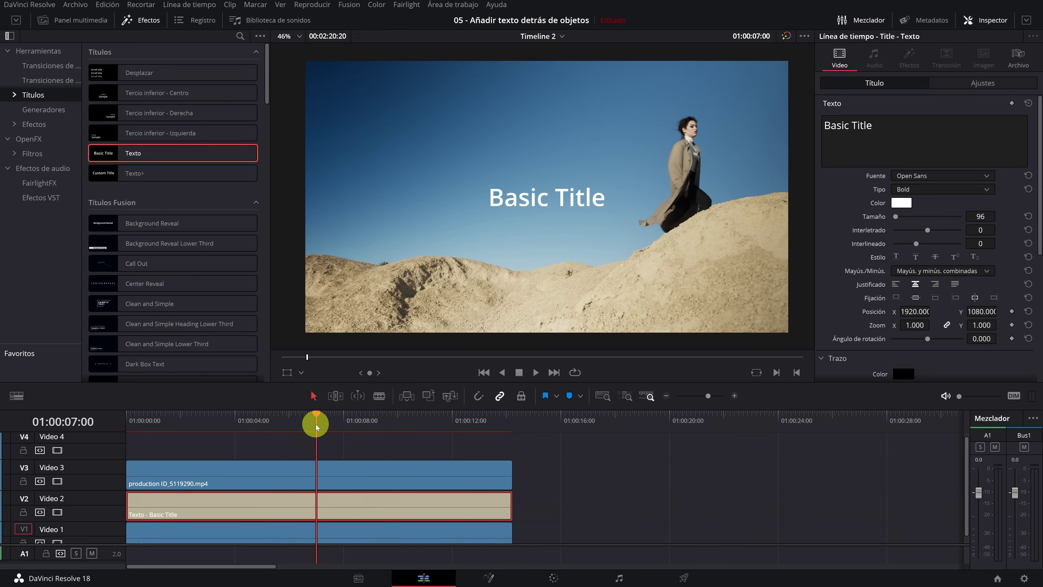
Set the title text to DESIERTO in yellow Impact at size 473
scroll(517, 151, down, 1)
click(888, 127)
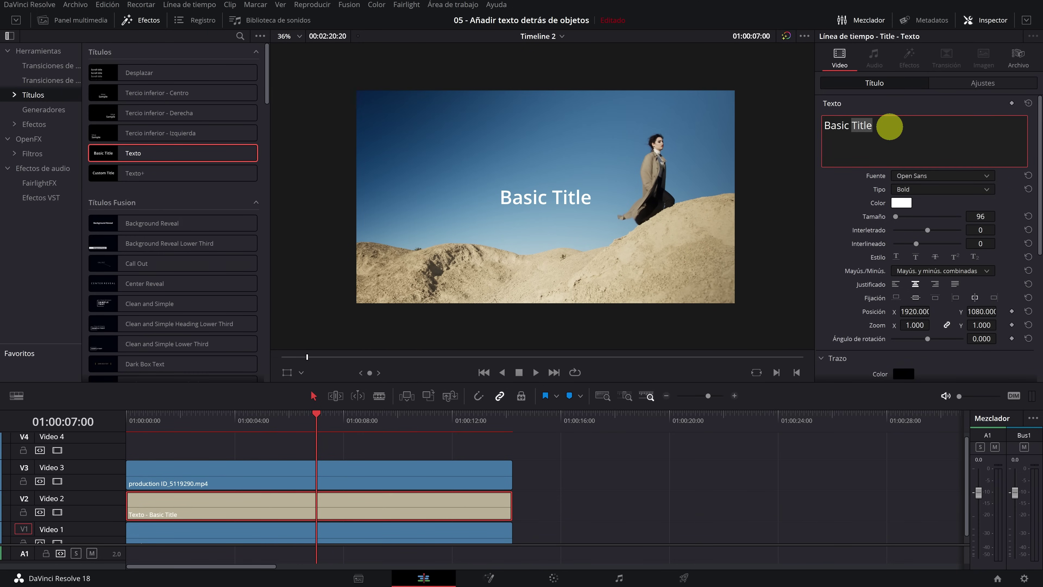
drag(890, 126, 745, 128)
text(DESIERTO)
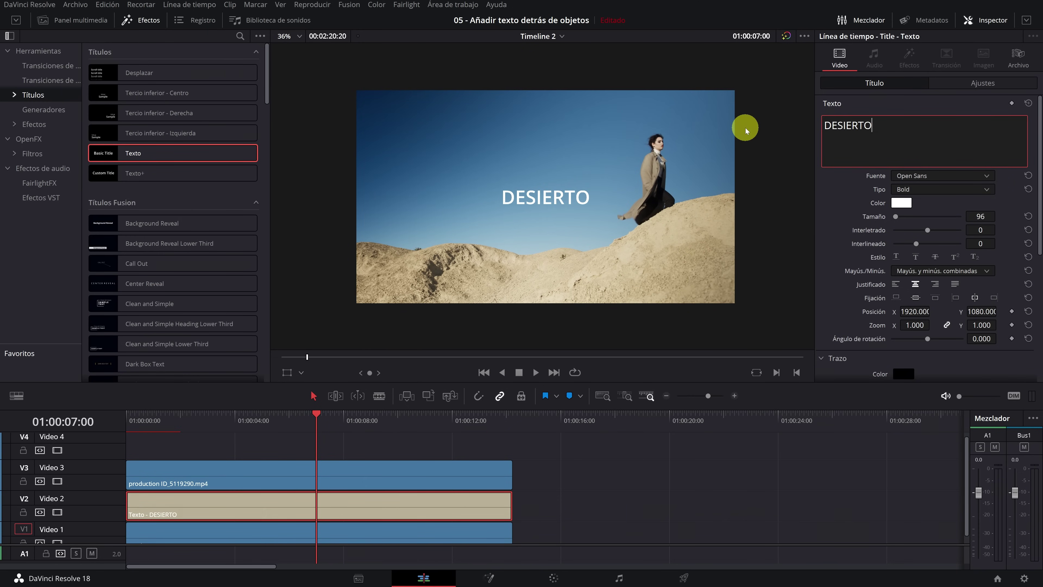
click(924, 175)
key(i)
key(Return)
click(904, 203)
click(607, 227)
click(647, 387)
drag(938, 220, 957, 217)
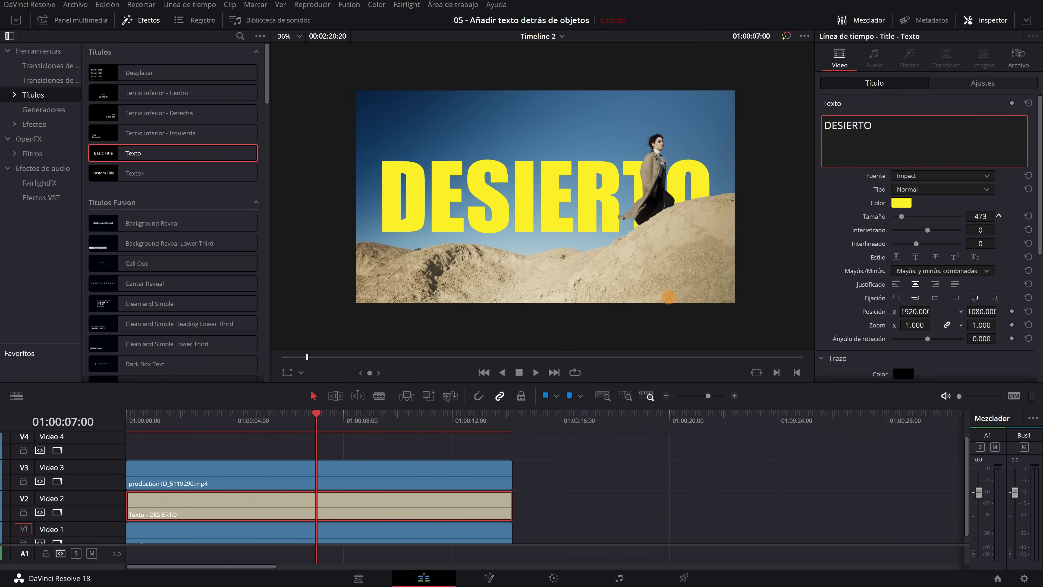
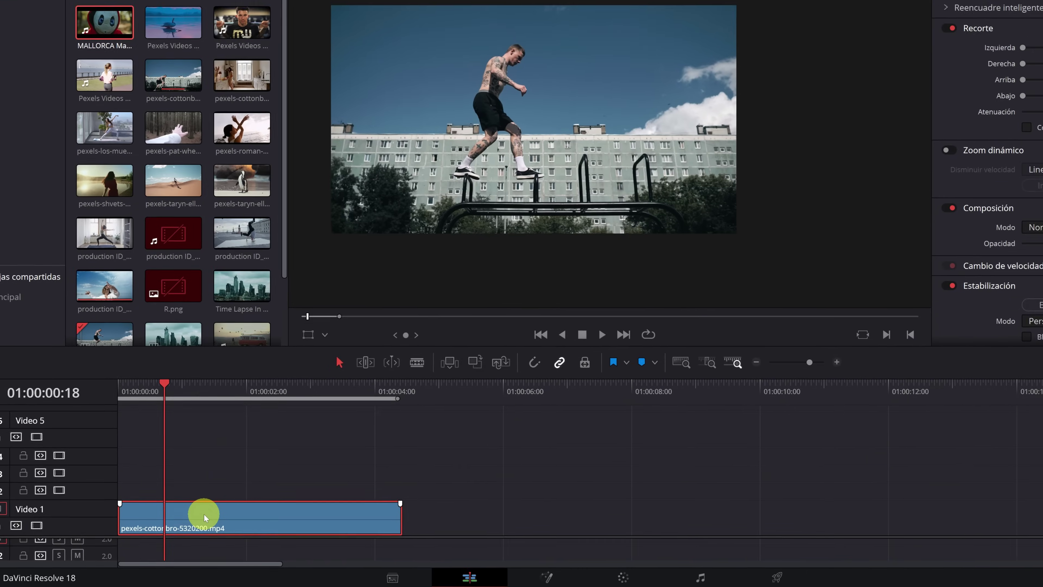
Copy the pexels-cottonbro-5320200.mp4 clip, paste a duplicate after it on Video 1, and reselect the original
right_click(204, 514)
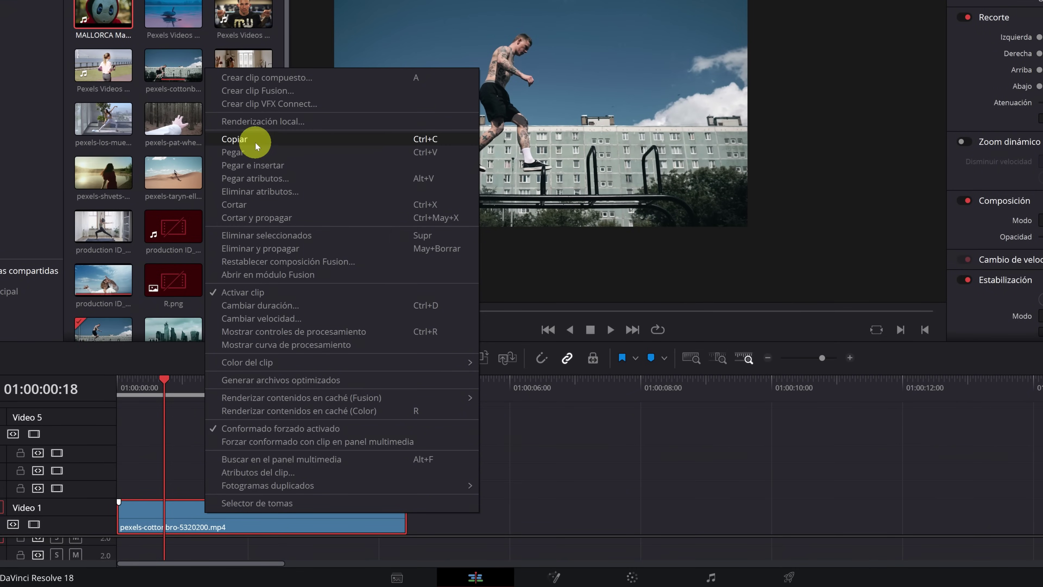
click(255, 142)
click(421, 385)
key(i)
key(ctrl+v)
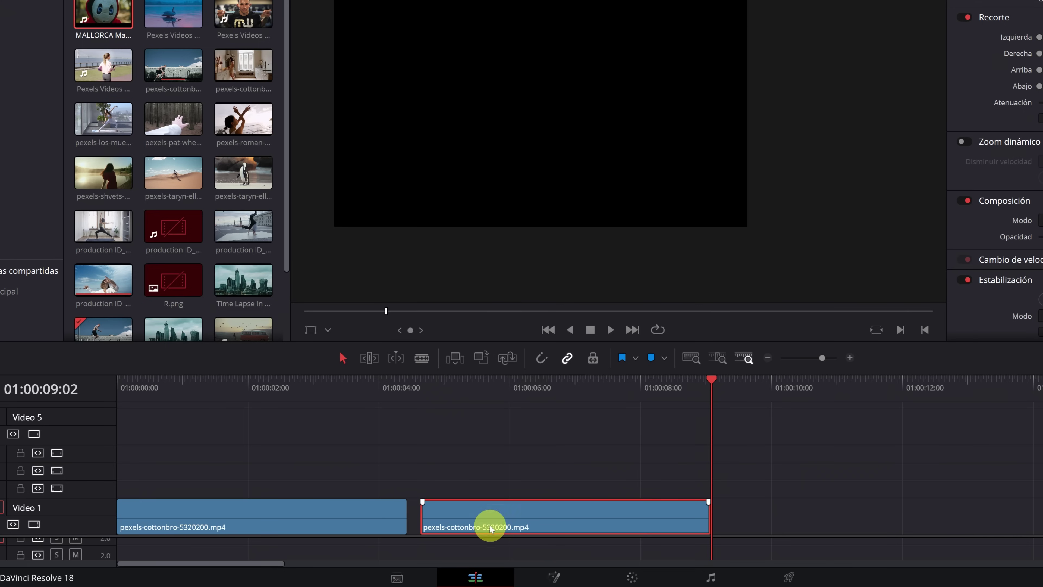
drag(442, 388, 319, 393)
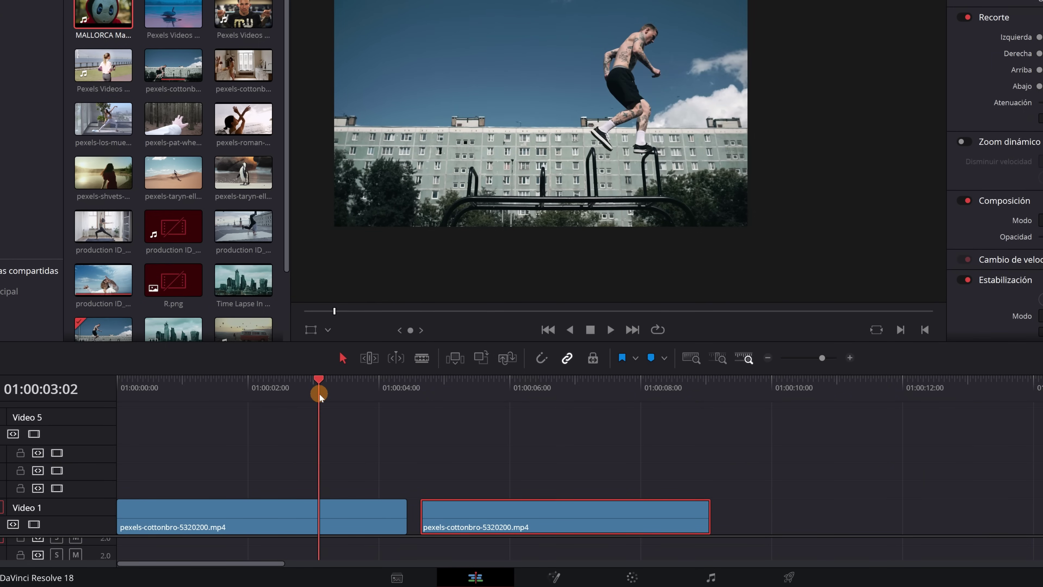
click(219, 522)
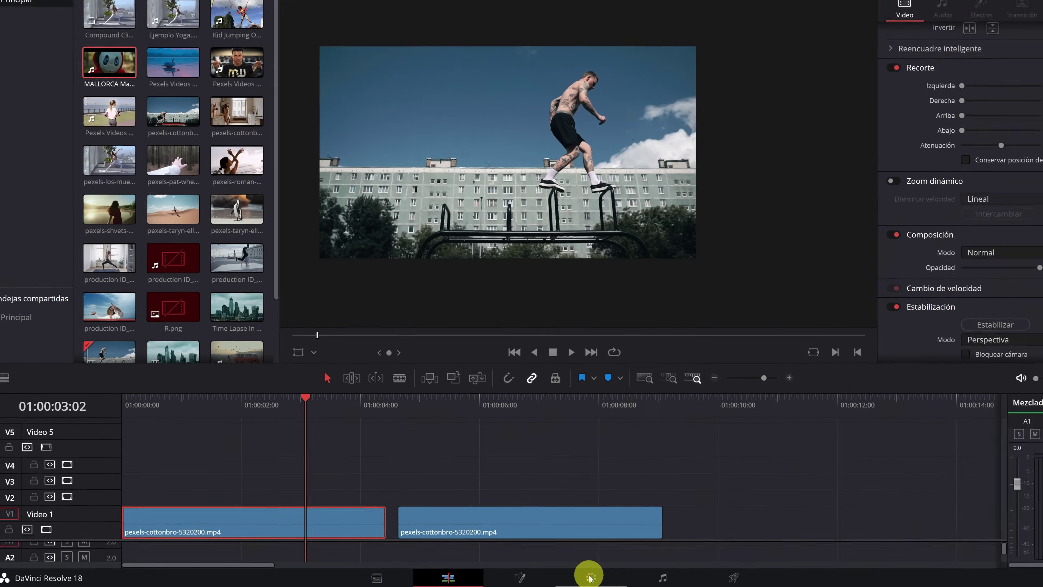
On the Color page, open Magic Mask and set the viewer tool to Colores específicos
click(589, 577)
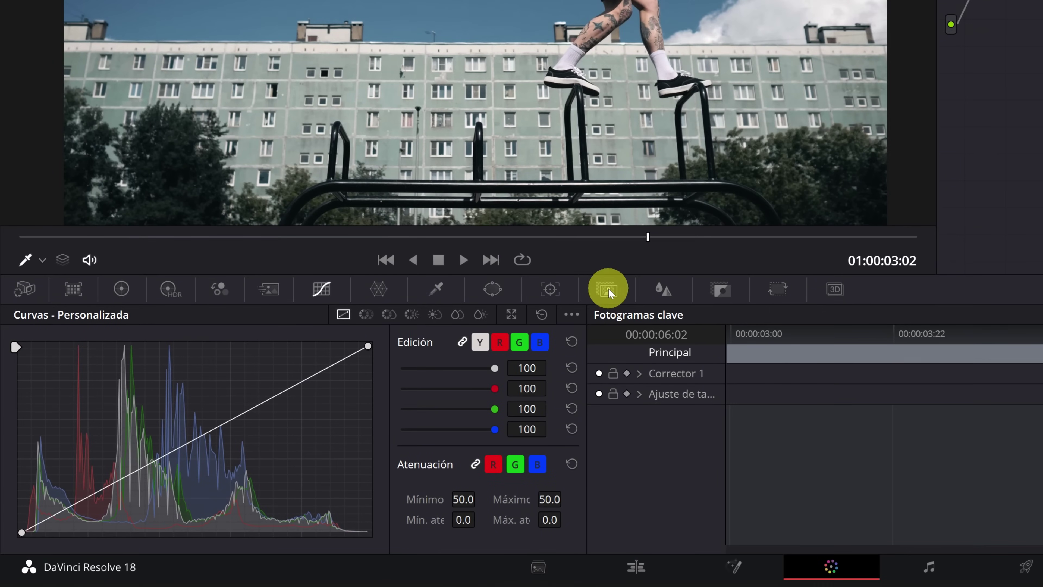
click(609, 289)
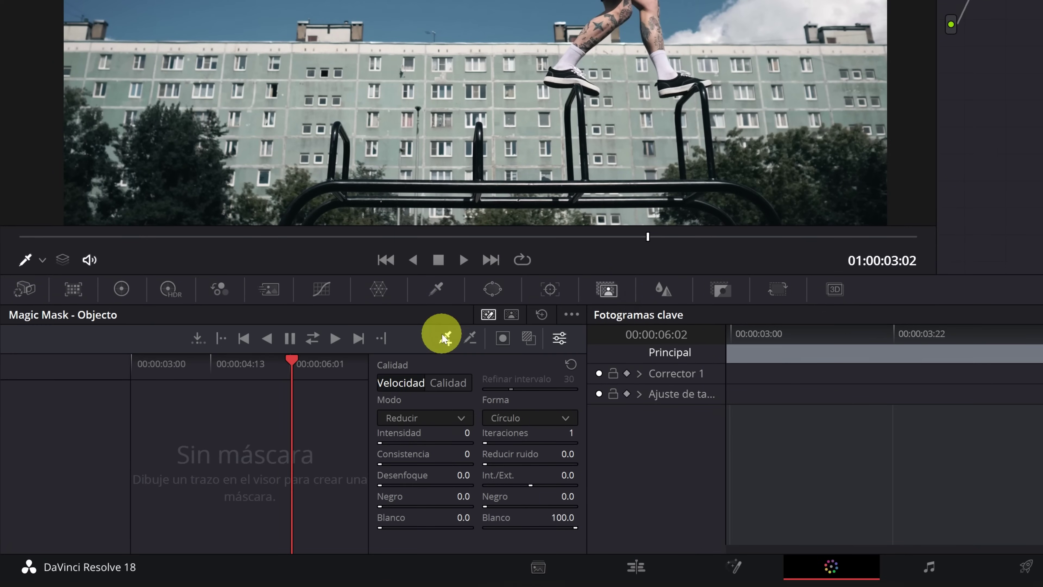
click(124, 291)
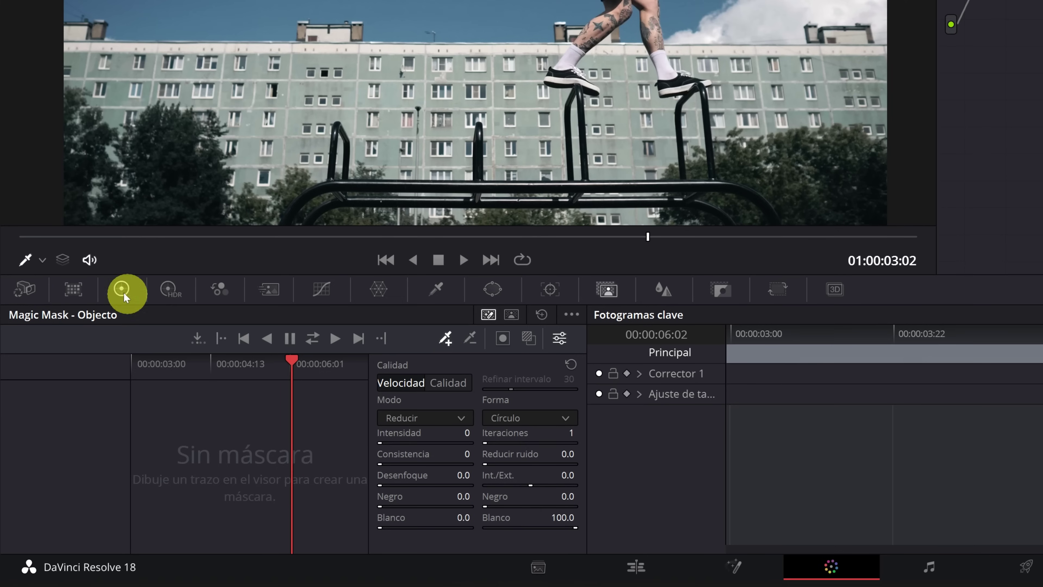
click(41, 265)
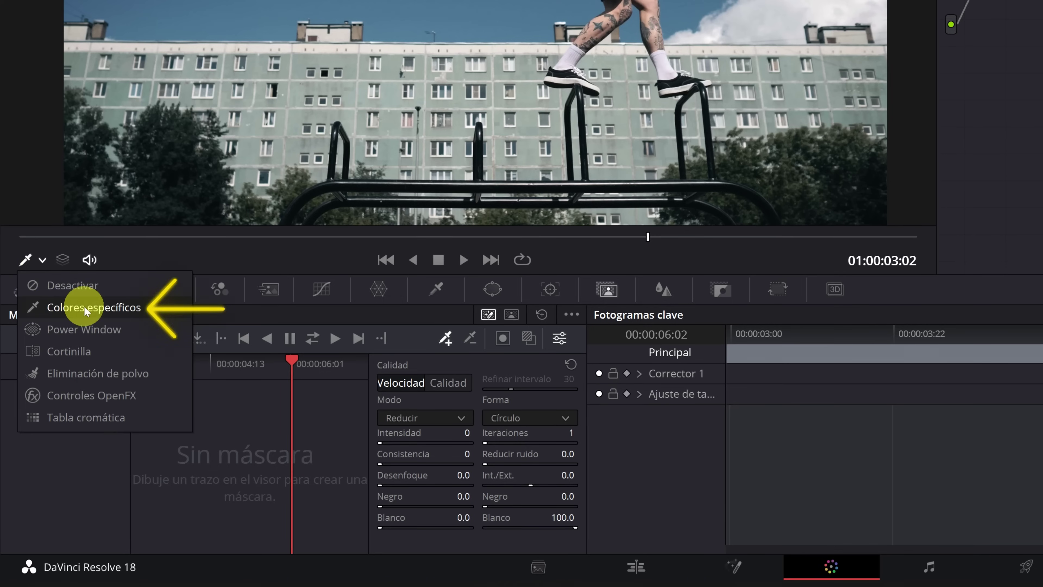
click(83, 307)
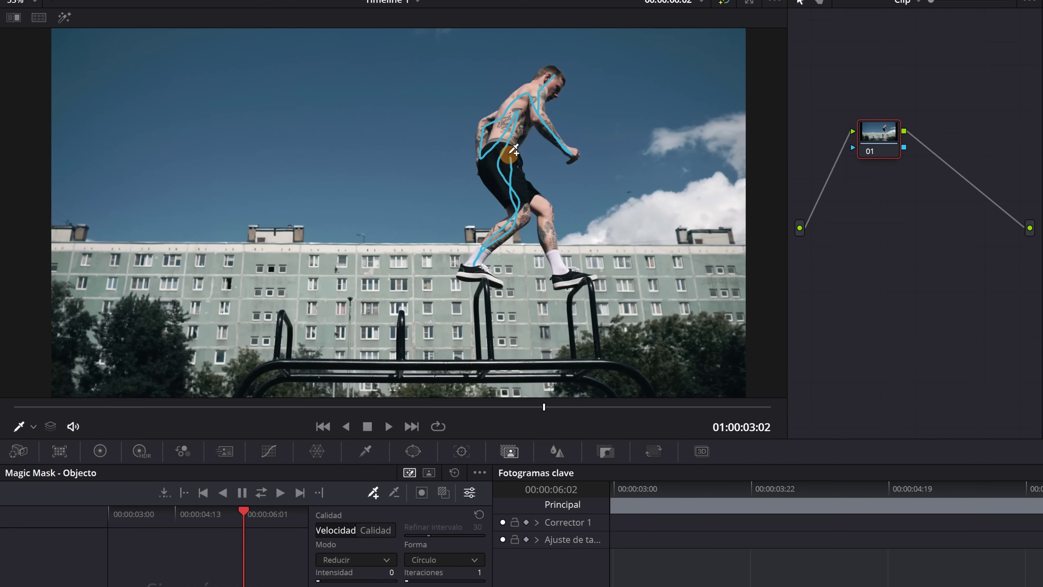
Draw a Magic Mask stroke on the man's leg and enable the red mask overlay
drag(563, 267, 561, 269)
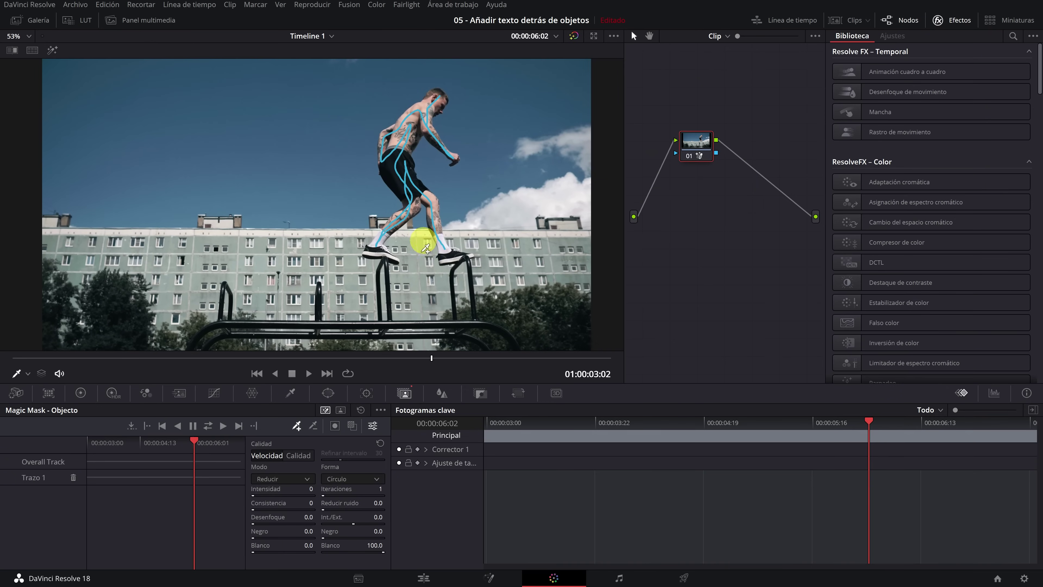
click(351, 425)
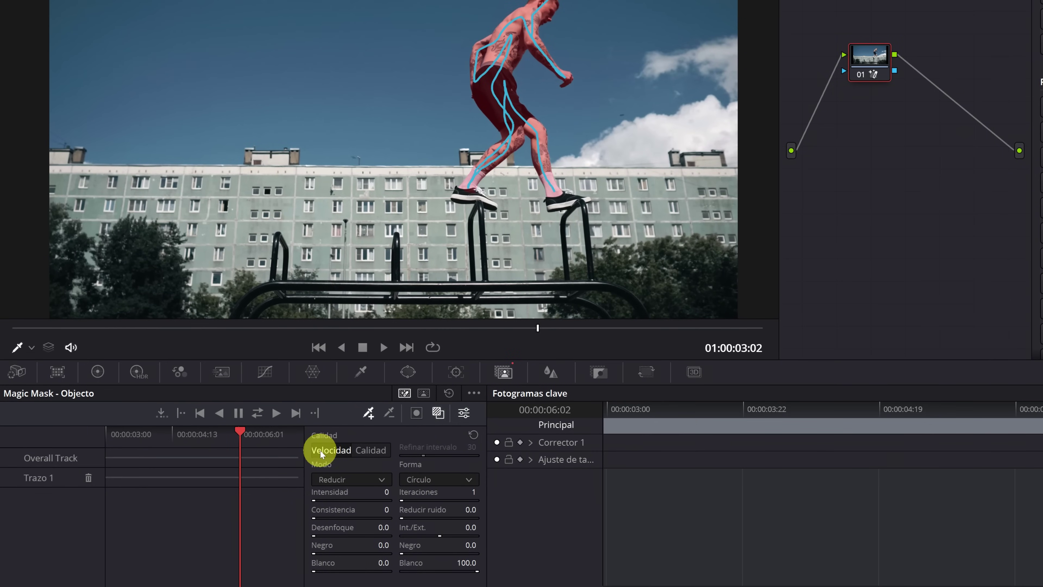
Set the Magic Mask to Calidad mode and track it forward and backward through the clip
click(367, 450)
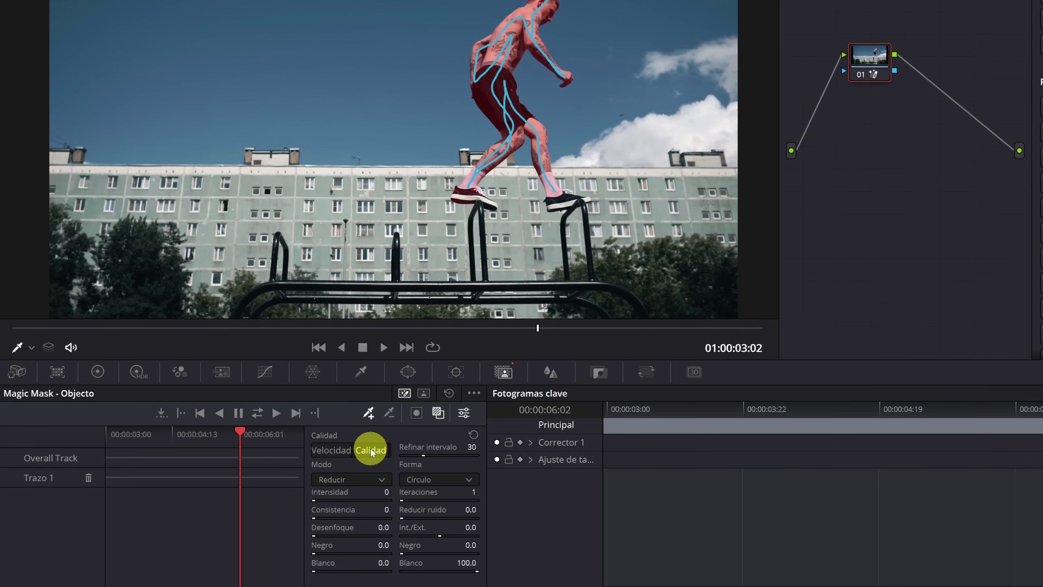
drag(251, 437, 269, 431)
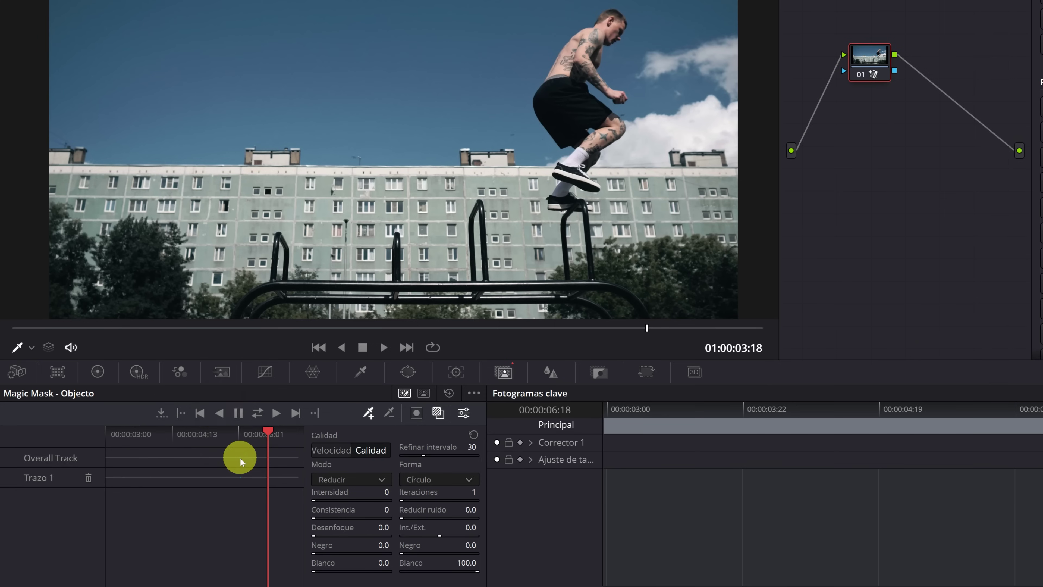
drag(266, 432, 238, 433)
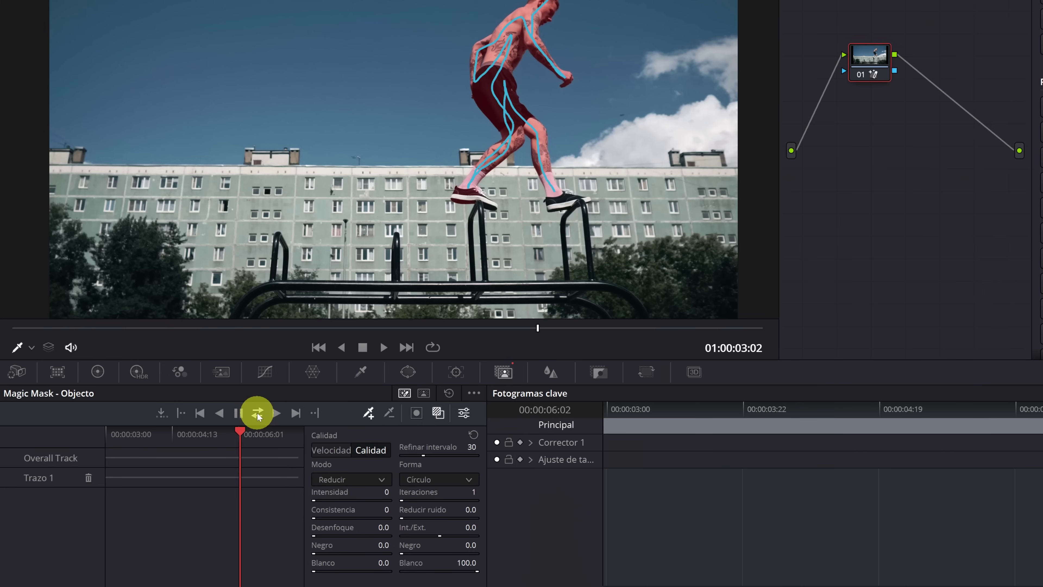
click(258, 416)
click(238, 413)
click(258, 414)
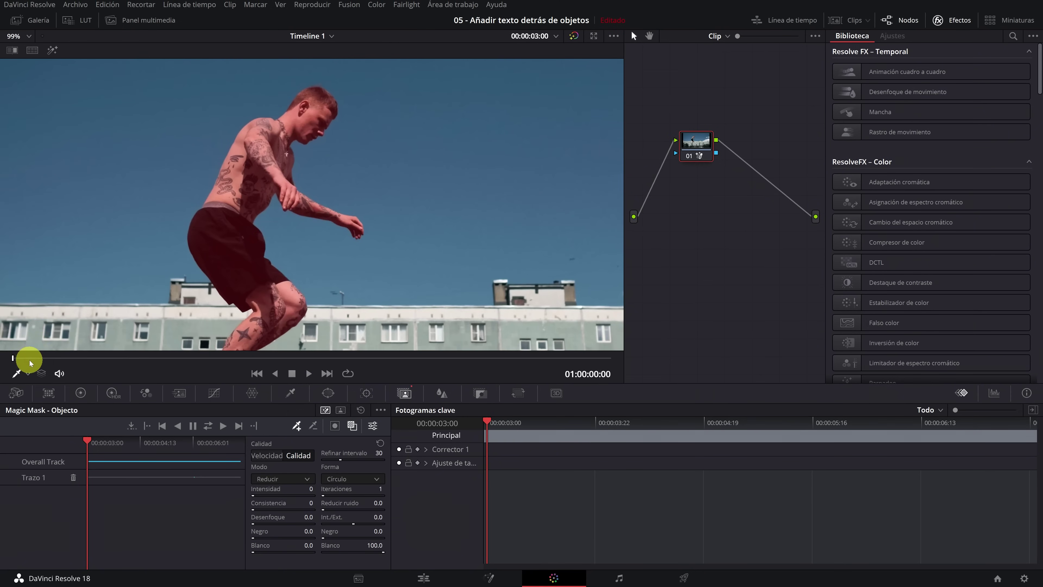
Scrub through the clip to check the tracked mask on the jumping man
drag(16, 358, 520, 353)
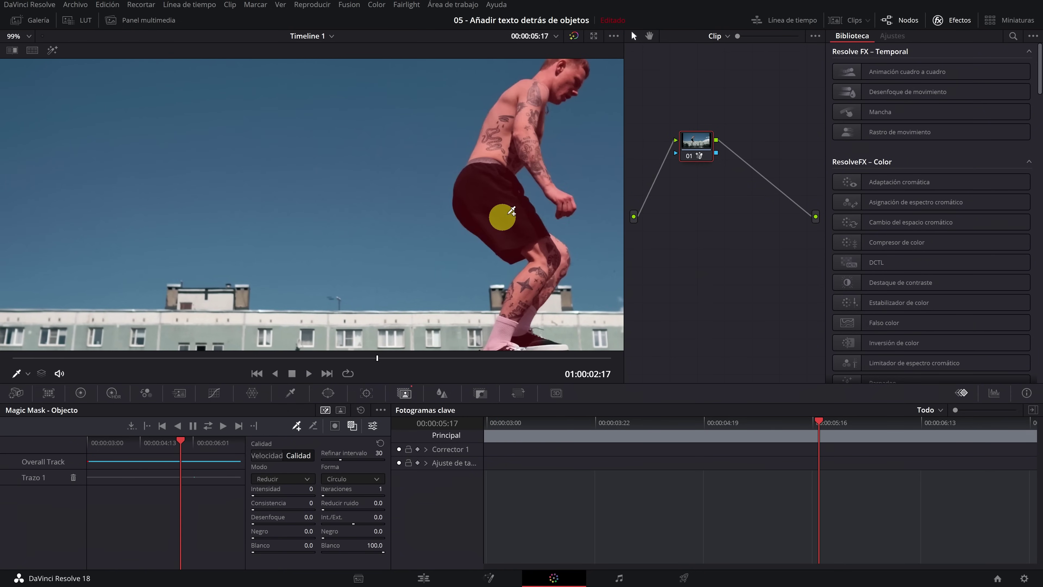
scroll(356, 261, down, 3)
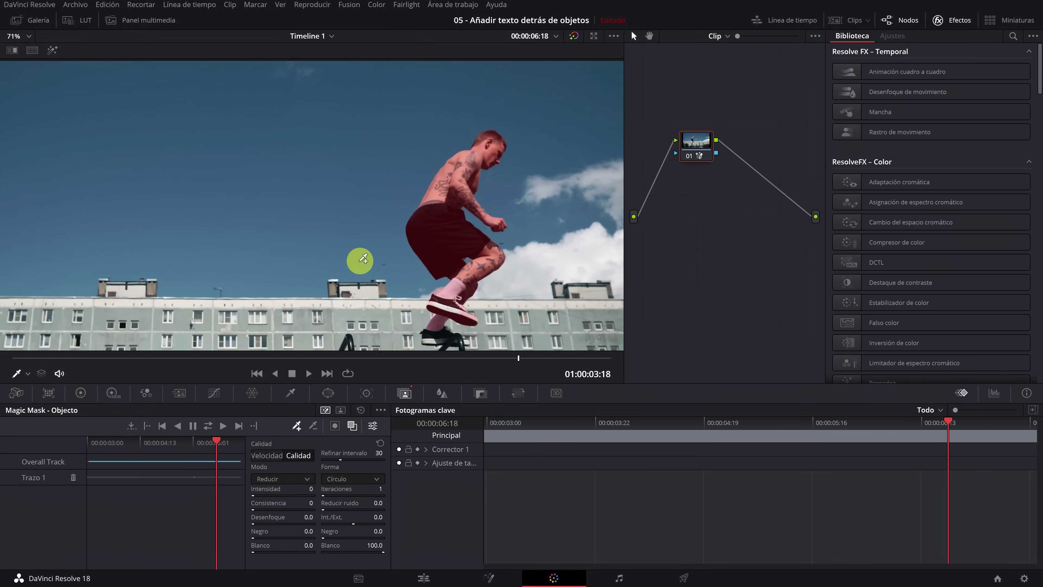
scroll(351, 271, down, 2)
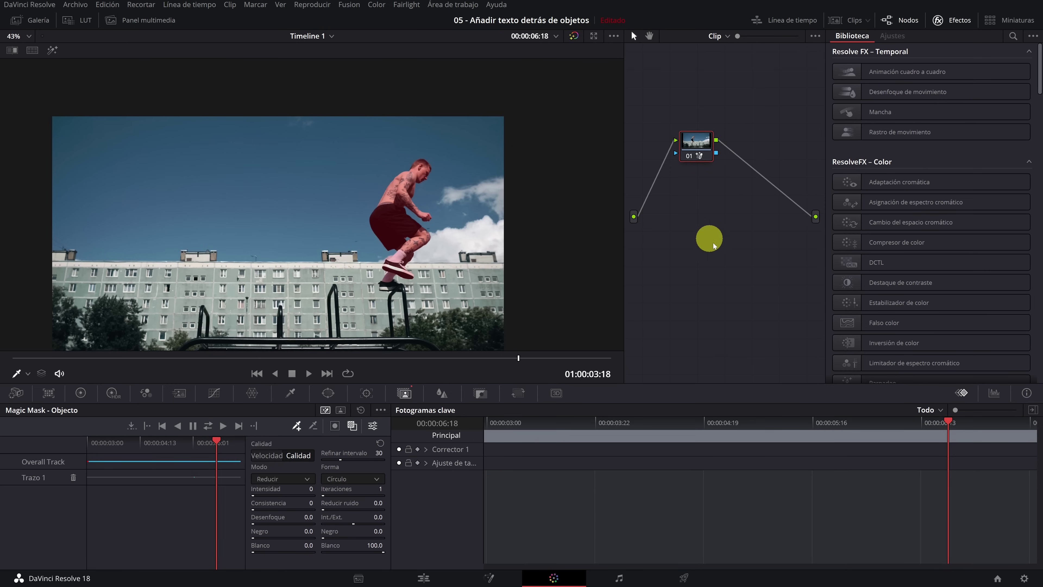
Add an alpha output fed by node 01's mask so the man appears on black, then return to Edit
right_click(713, 227)
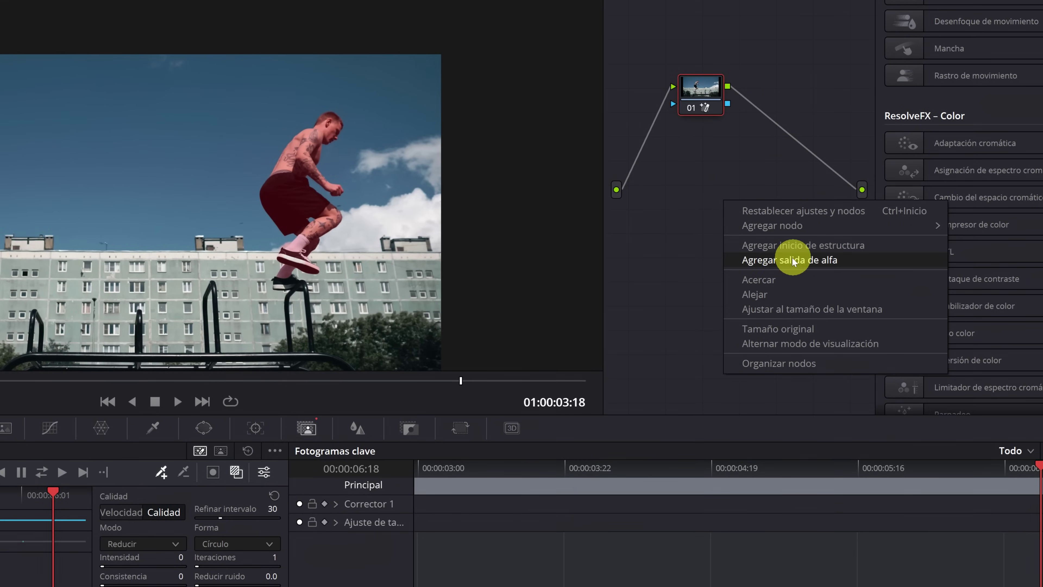
click(794, 261)
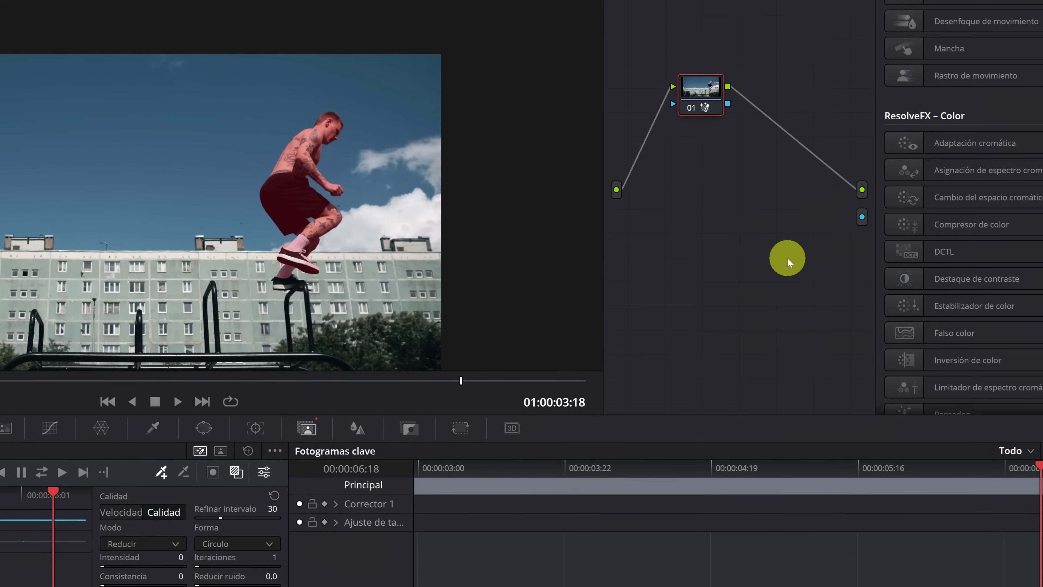
drag(862, 219, 728, 107)
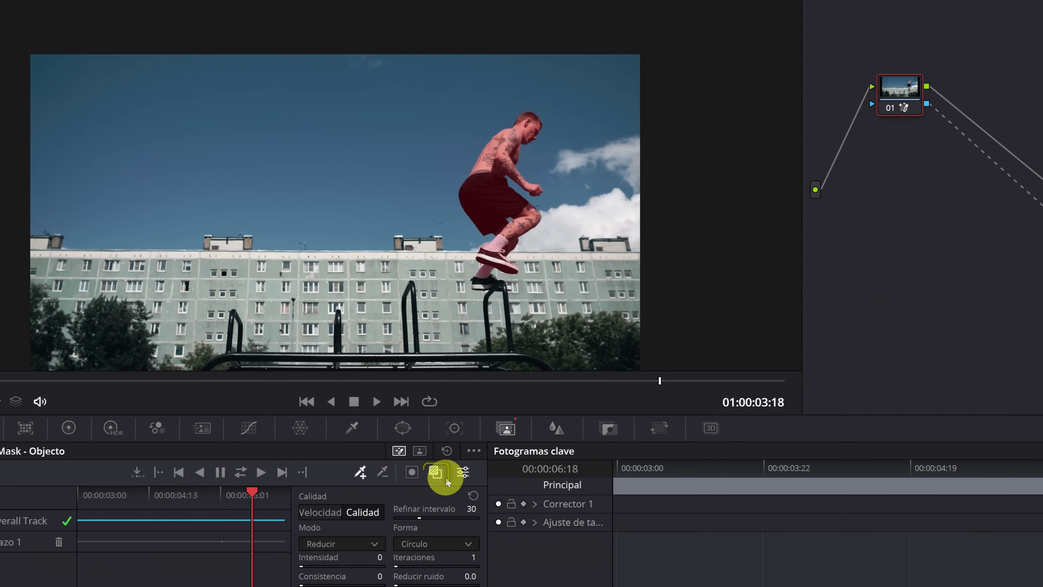
click(433, 472)
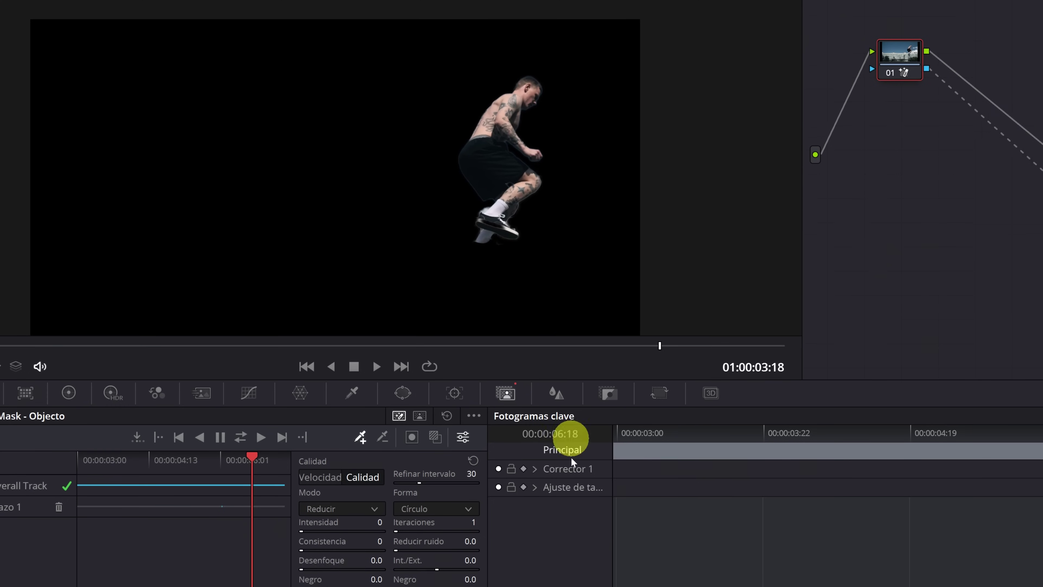
click(530, 573)
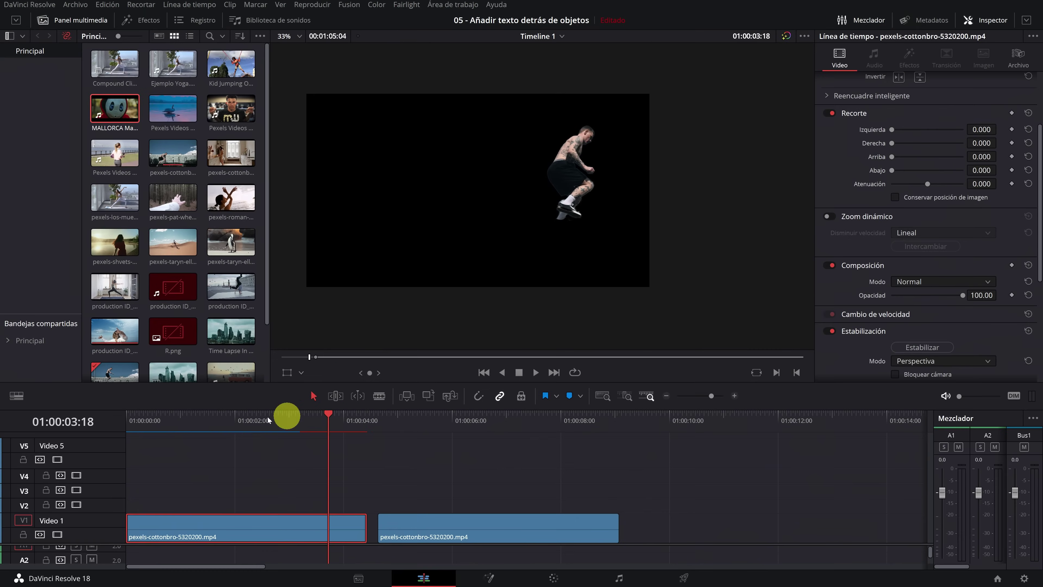
Move the man-only clip to Video 3 and slide the full copy to Video 1's start
drag(268, 419, 159, 419)
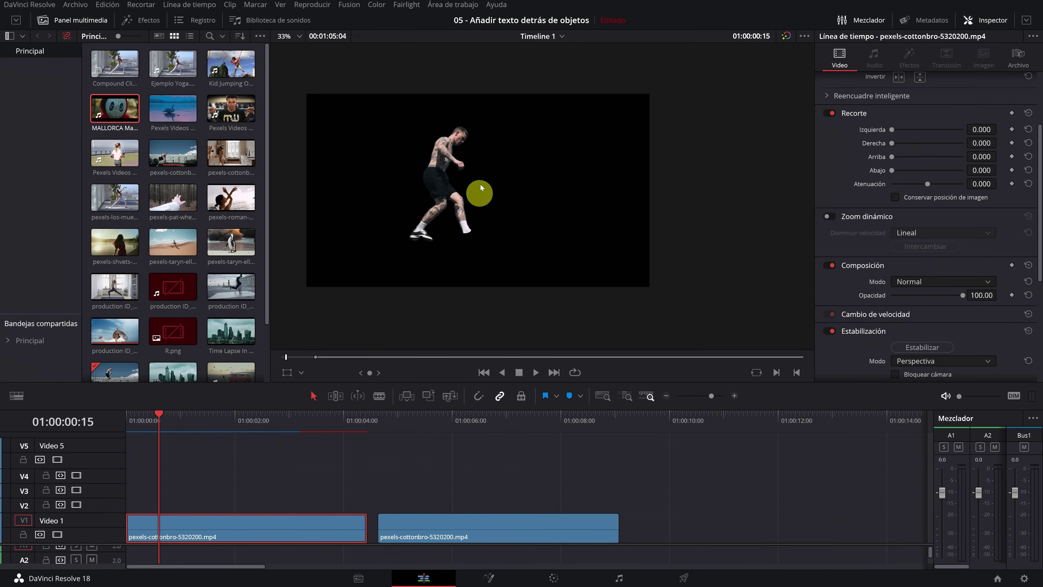
click(178, 493)
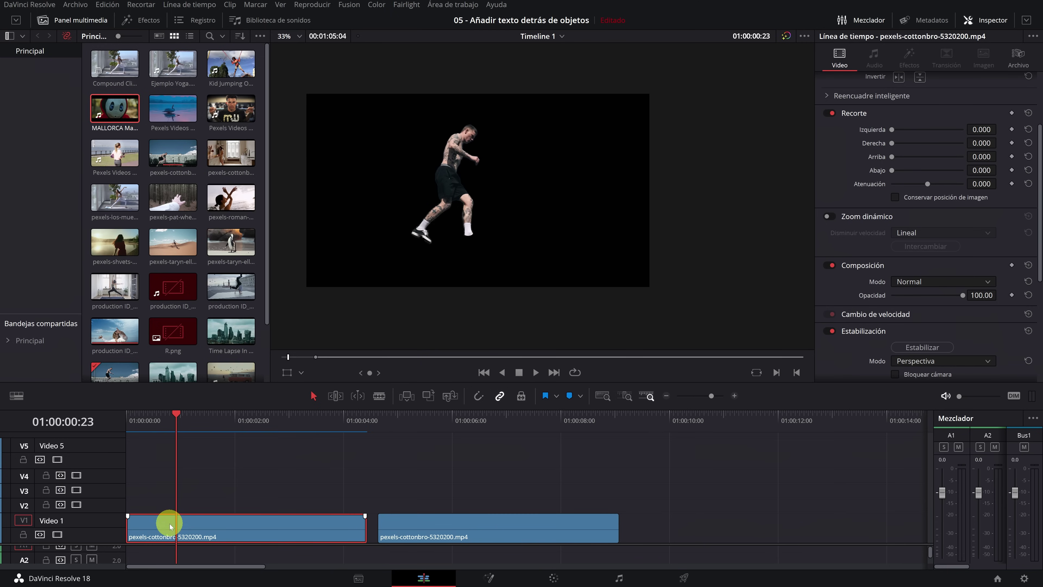
drag(172, 525, 173, 491)
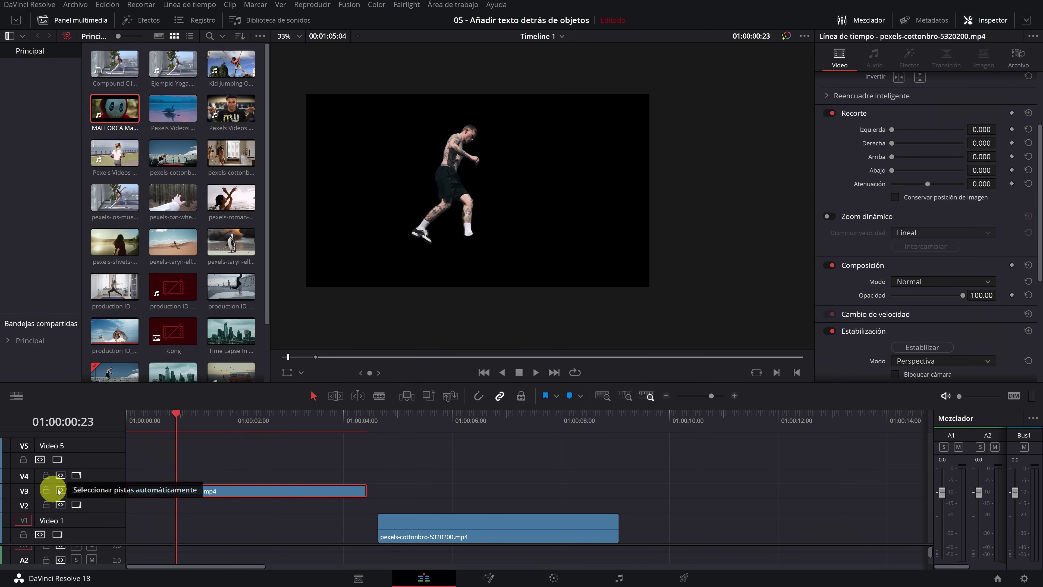
drag(431, 532, 175, 535)
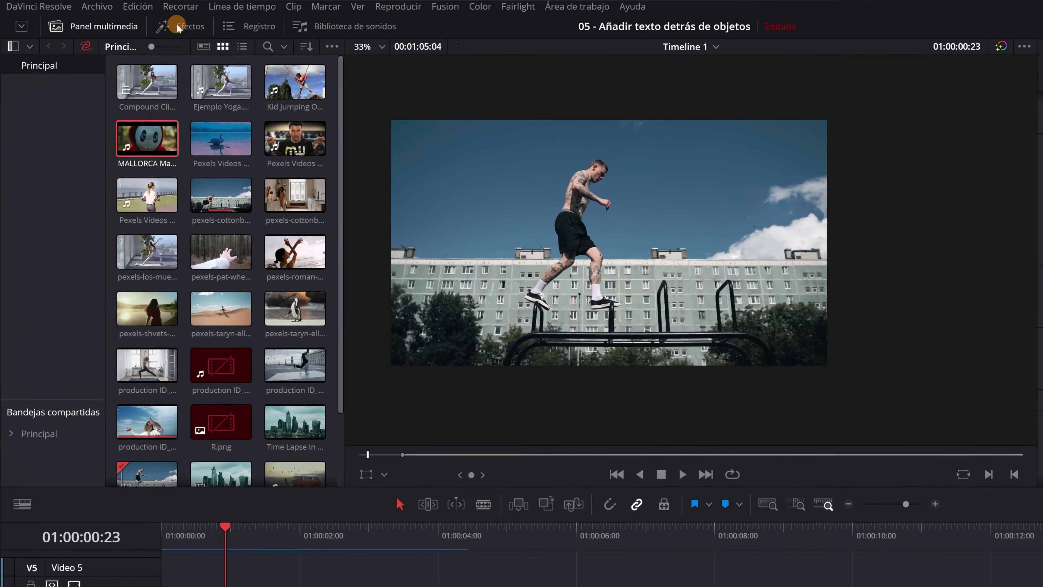
Add a Texto title on Video 2 reading 'DEPORTE EXTREMO' and enlarge it to size 265
click(139, 21)
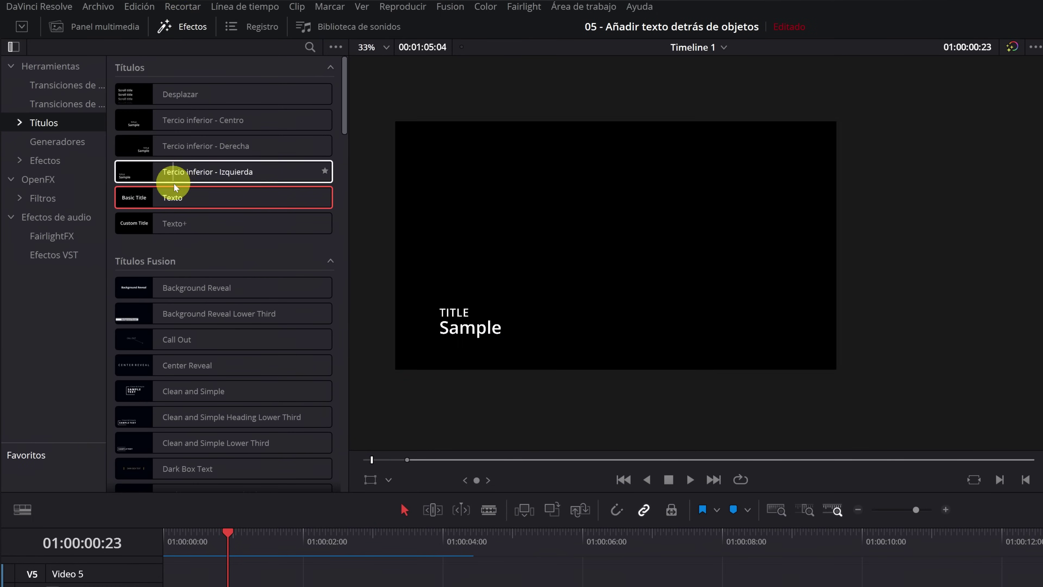
mouse_move(177, 198)
mouse_down()
mouse_move(364, 491)
mouse_move(210, 491)
mouse_up()
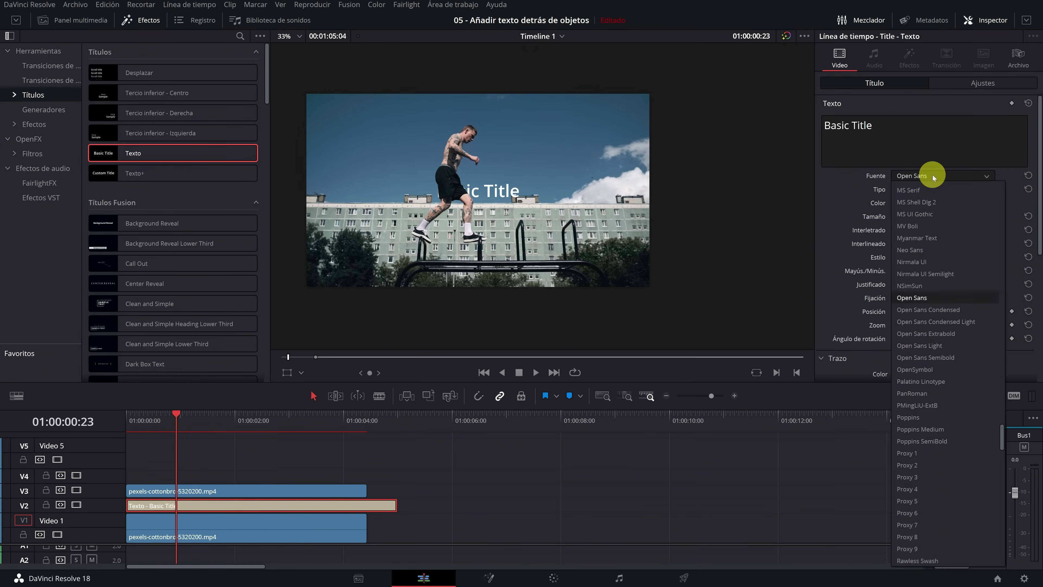
text(DEPORTE EXTREMO)
drag(982, 216, 551, 291)
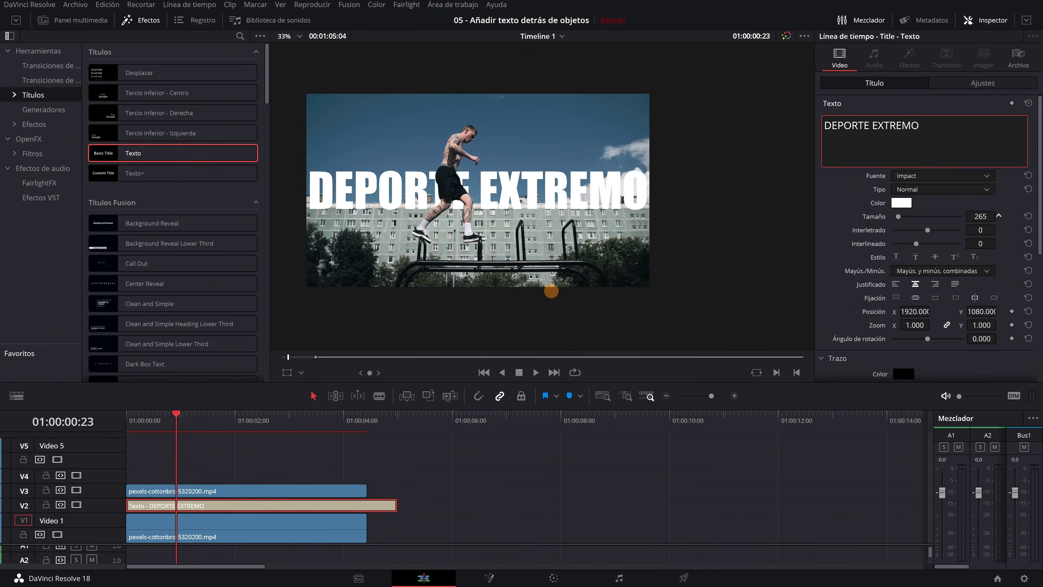